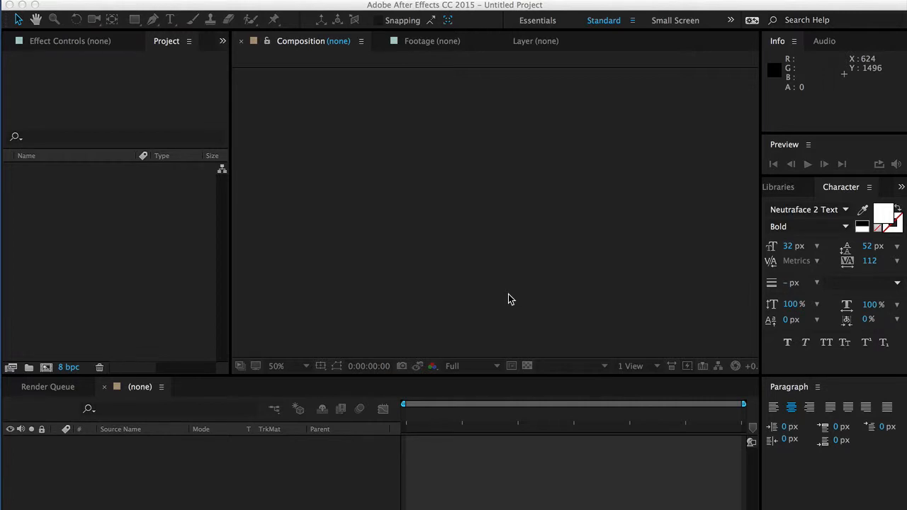
Step: Import the underwater copy, people in car copy, harbour copy and street_town_hall1 copy MP4 clips into the project
left_click(337, 5)
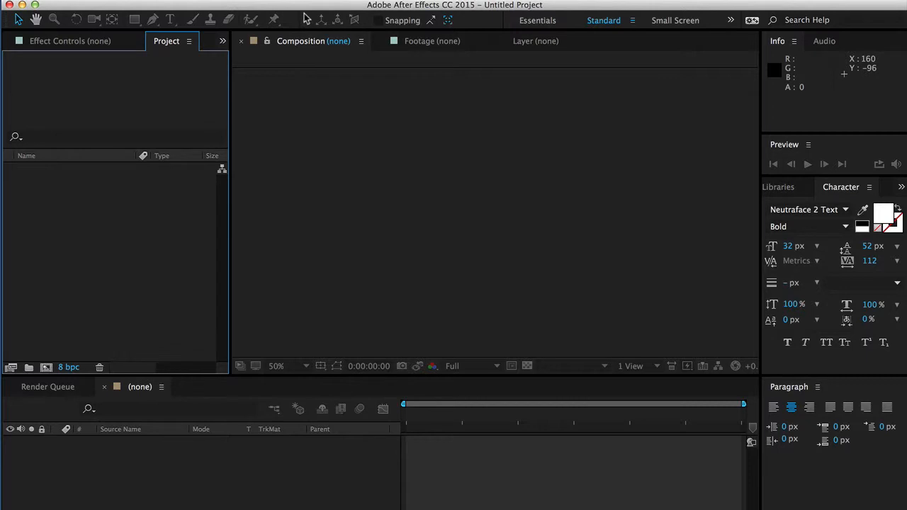
double_click(137, 282)
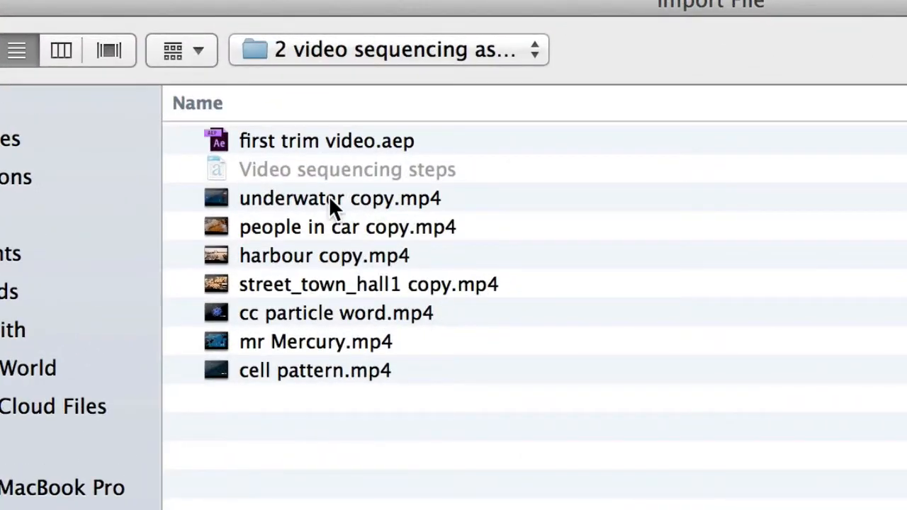
left_click(329, 199)
left_click(297, 288, "shift")
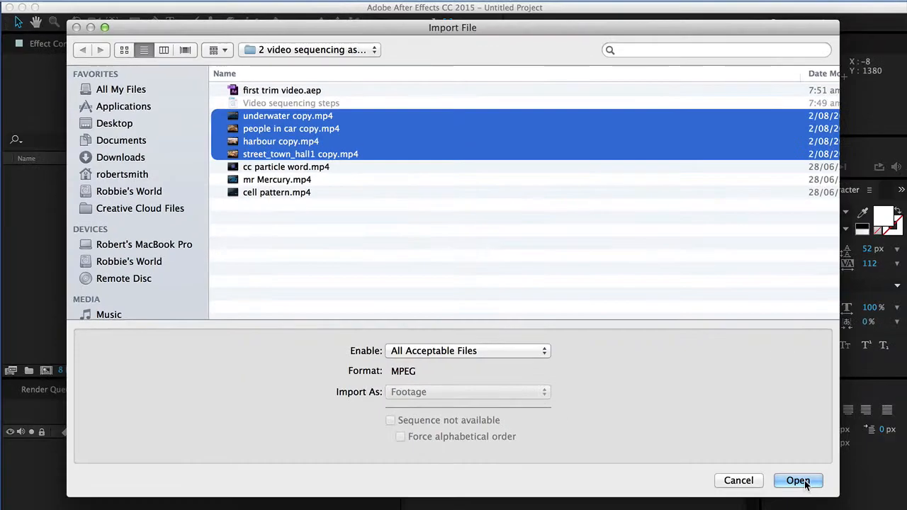
left_click(804, 480)
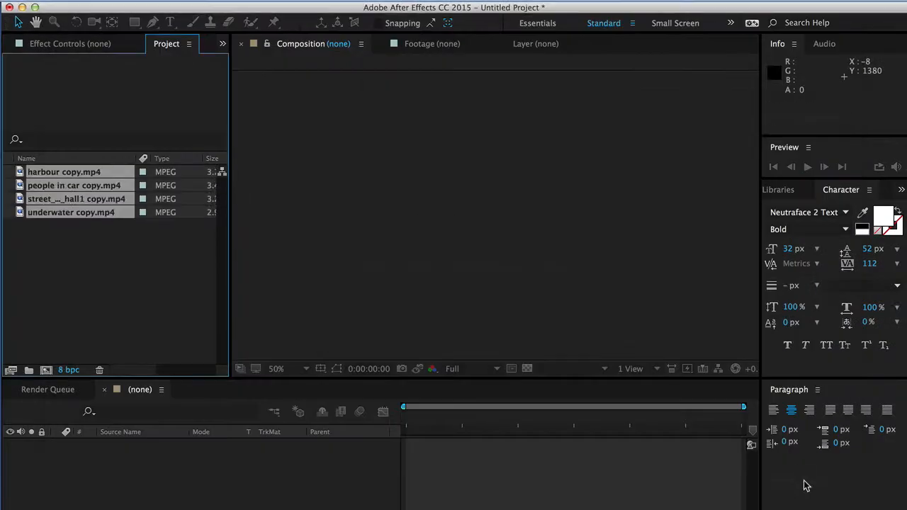
left_click(168, 273)
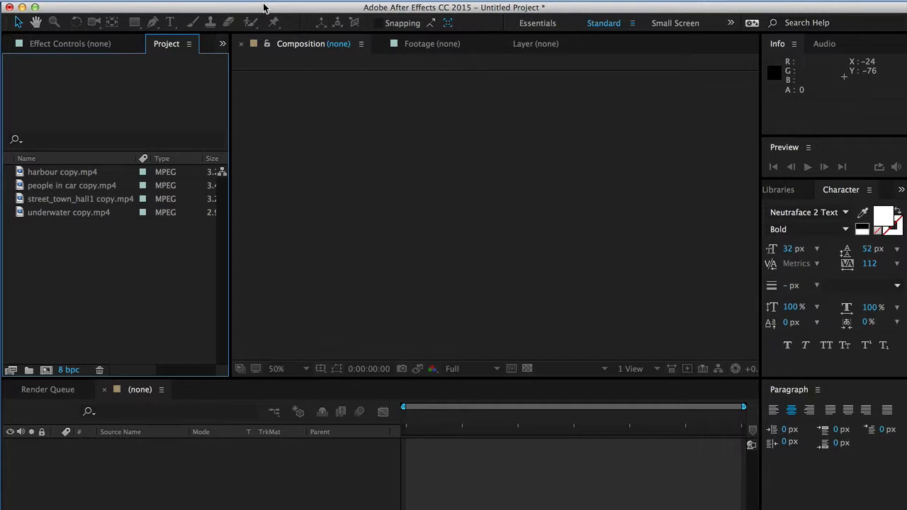
Step: Create a composition named "No overlap" with the HDV/HDTV 720 25 preset and a duration of 0:01:00:06
key("super+n")
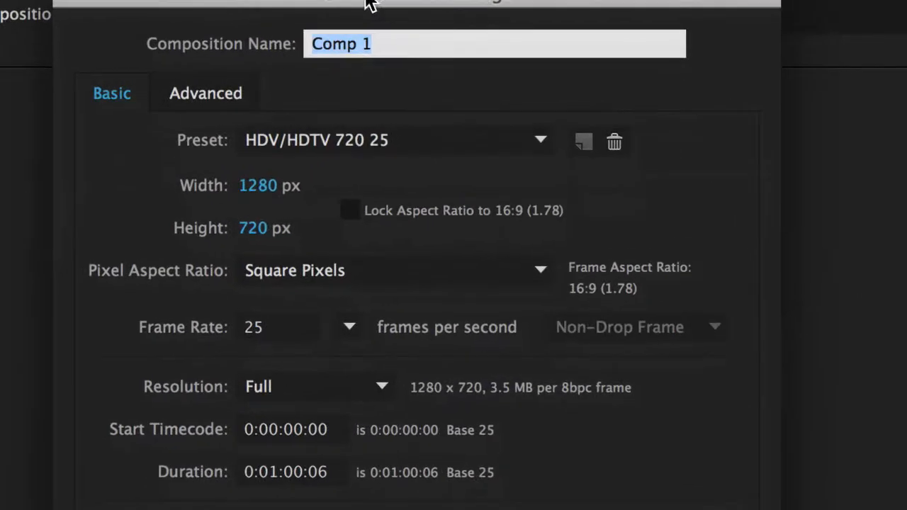
left_click(391, 56)
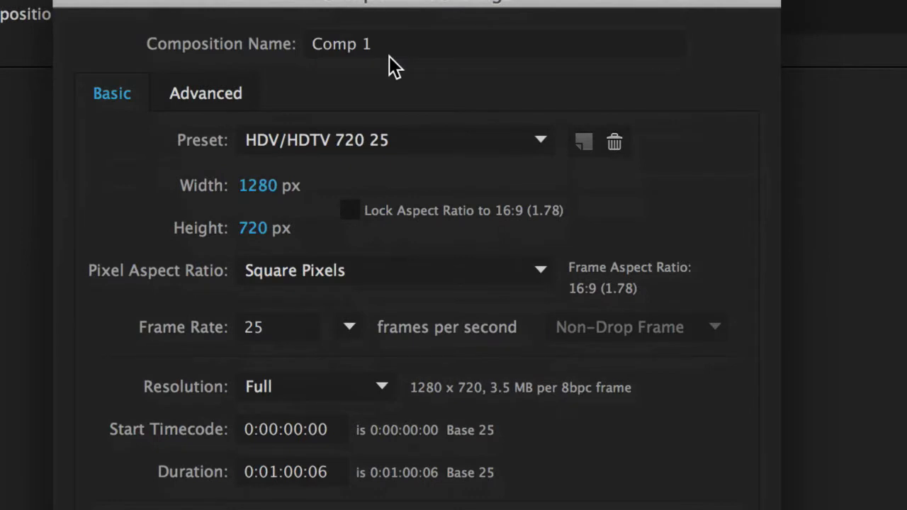
left_click_drag(383, 43, 314, 35)
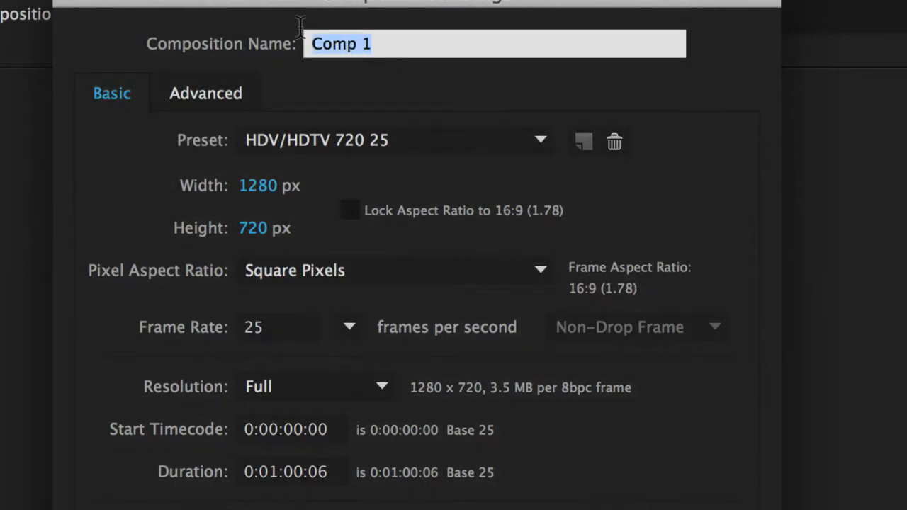
type("No ")
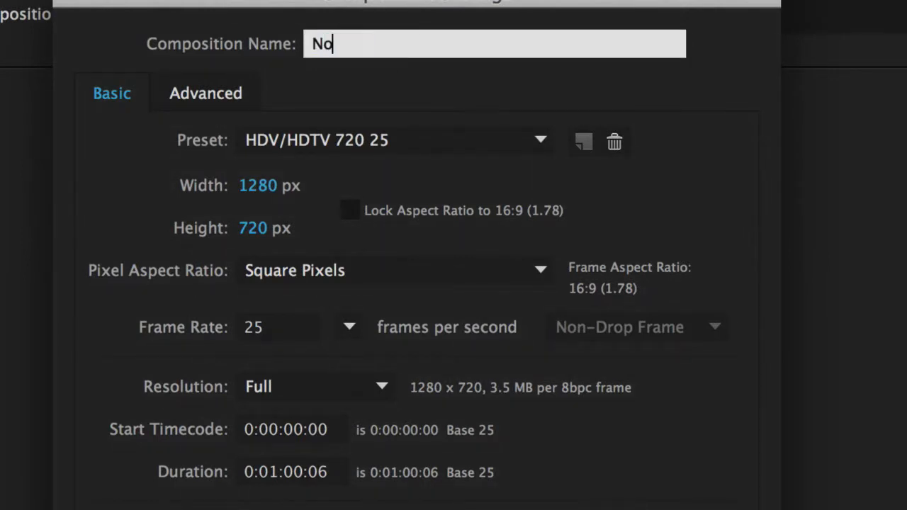
type("overlap")
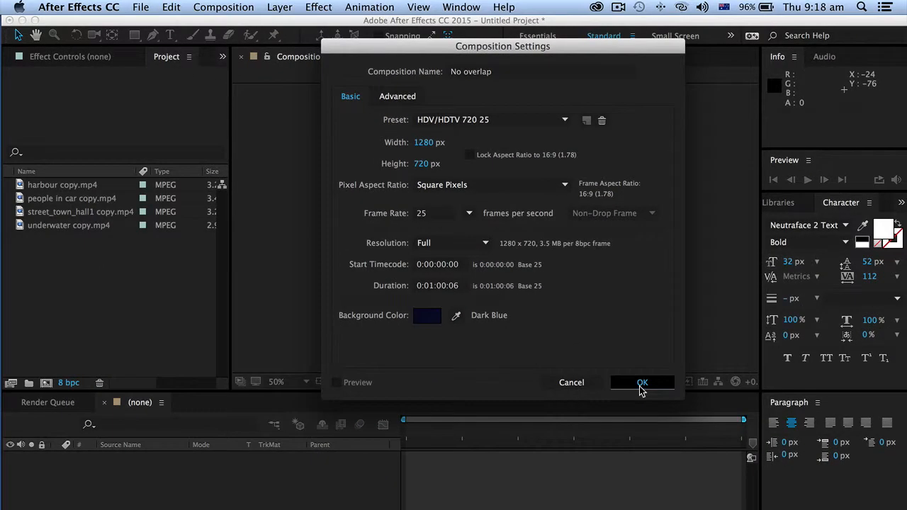
left_click(640, 387)
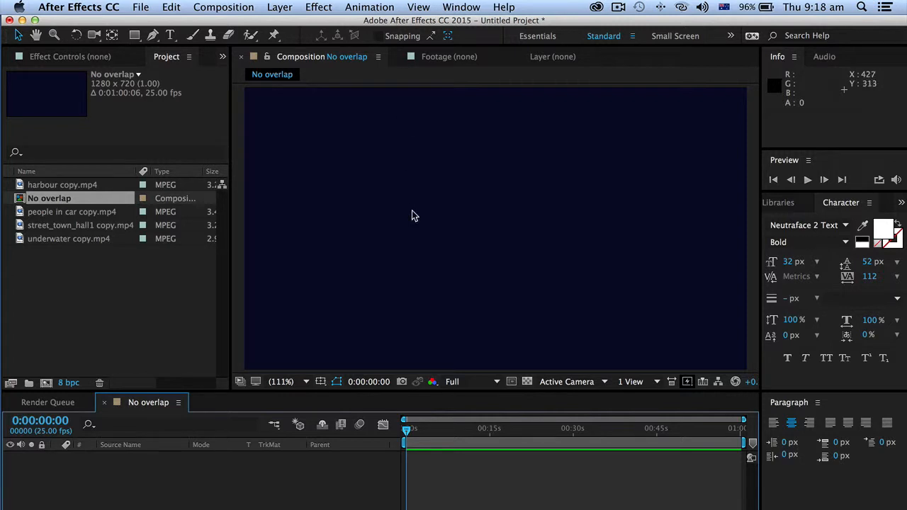
Step: Set the composition view magnification to Fit up to 200%
left_click(306, 383)
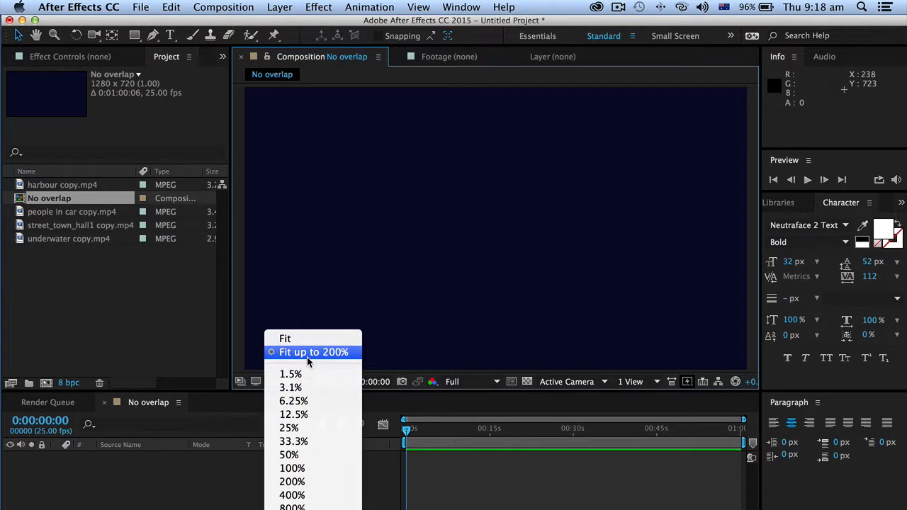
left_click(307, 353)
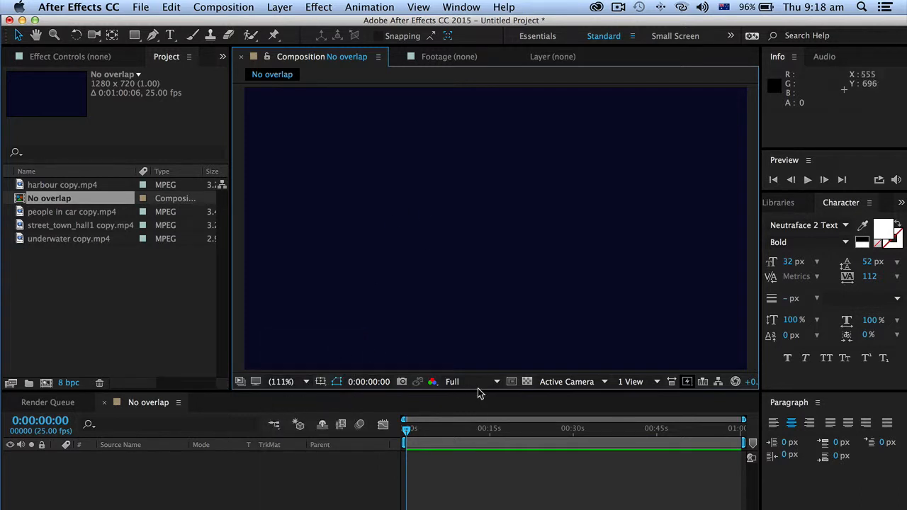
left_click_drag(476, 389, 502, 390)
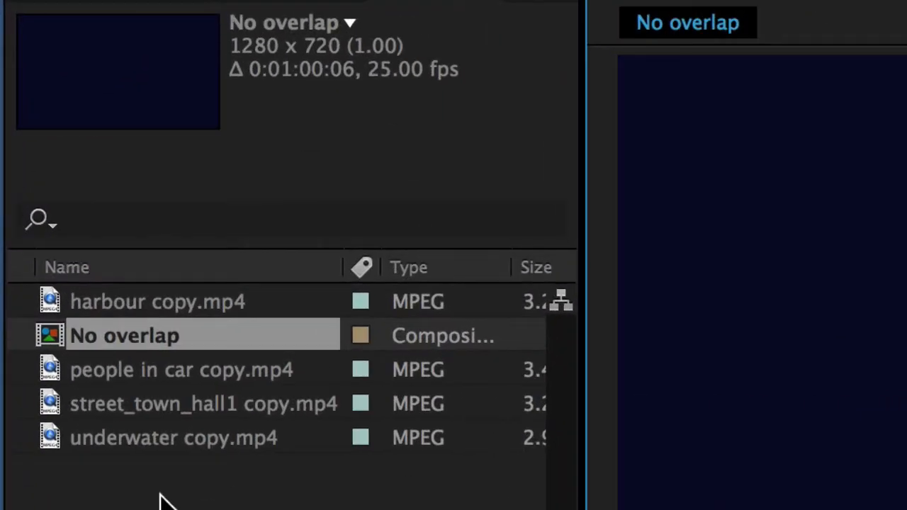
Step: Add the harbour, people in car, street_town_hall1 and underwater clips together as layers in the No overlap composition
left_click(94, 309)
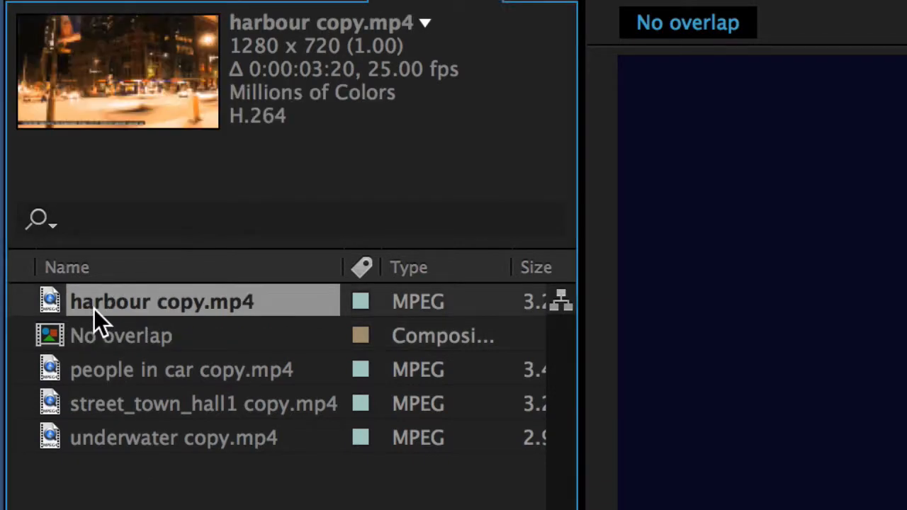
left_click(121, 375, "super")
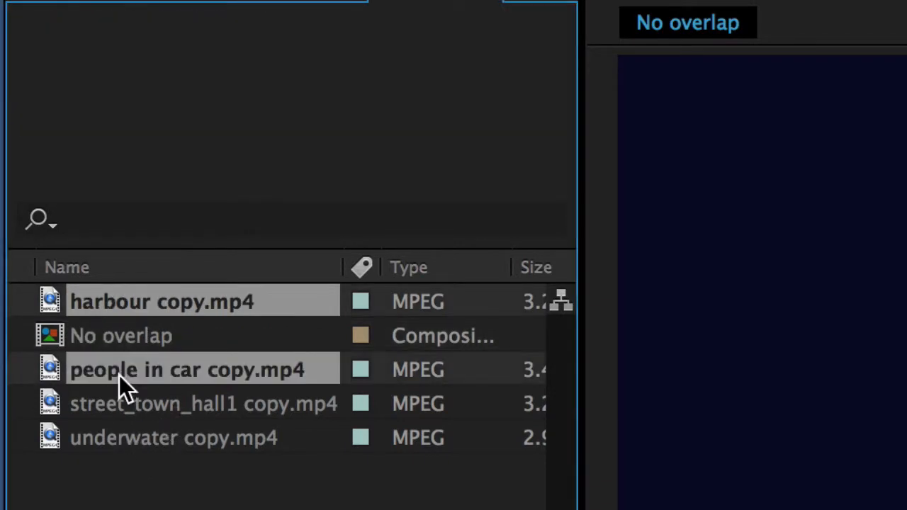
left_click(112, 402, "super")
left_click(115, 434, "super")
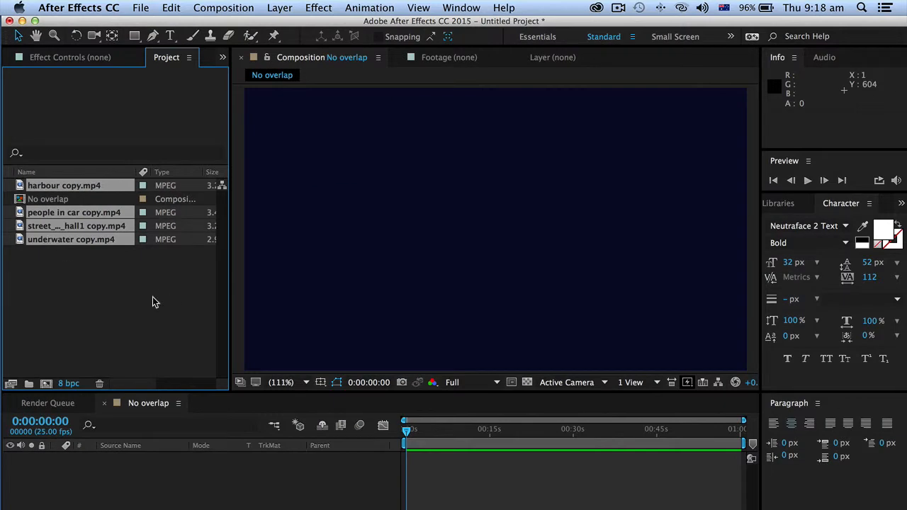
left_click_drag(73, 242, 128, 494)
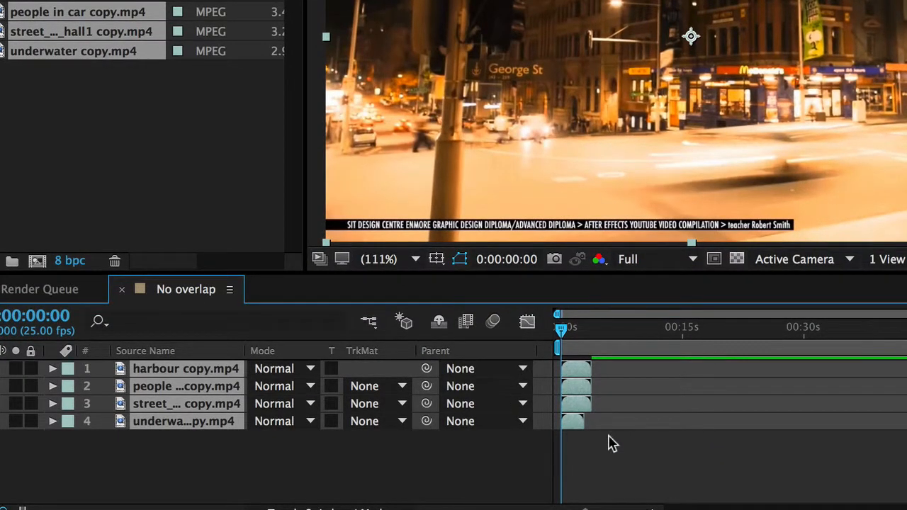
Step: Add a text layer with random placeholder characters over the street footage, and delete that layer
left_click(487, 451)
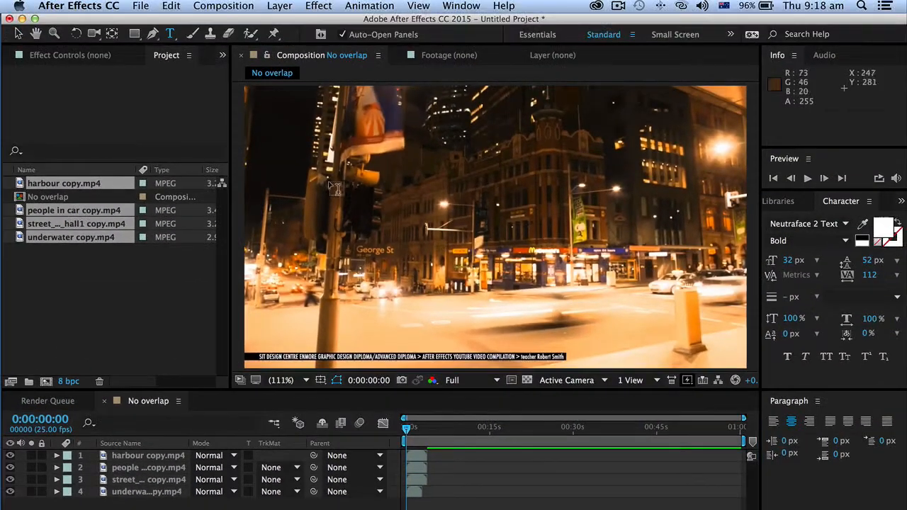
left_click(374, 180)
type("ahfkl")
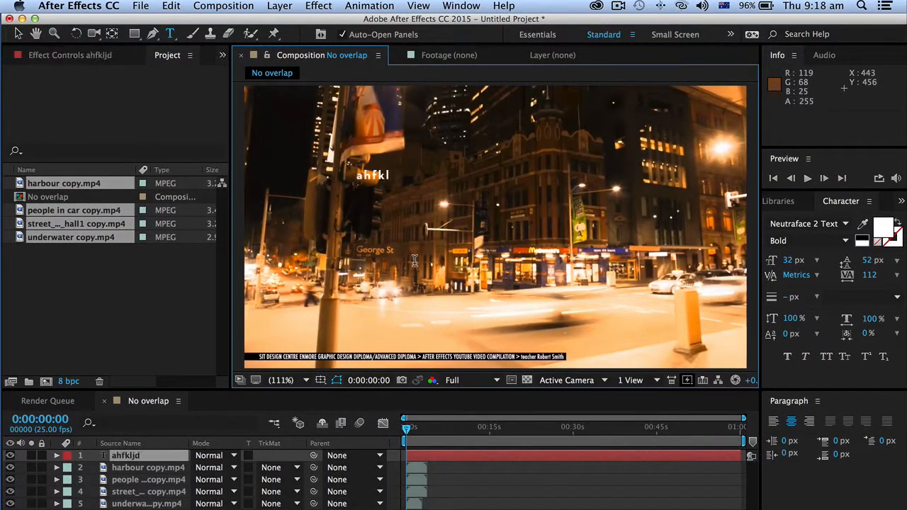
type("jdhfkiaj'pioj'djfsd;kl")
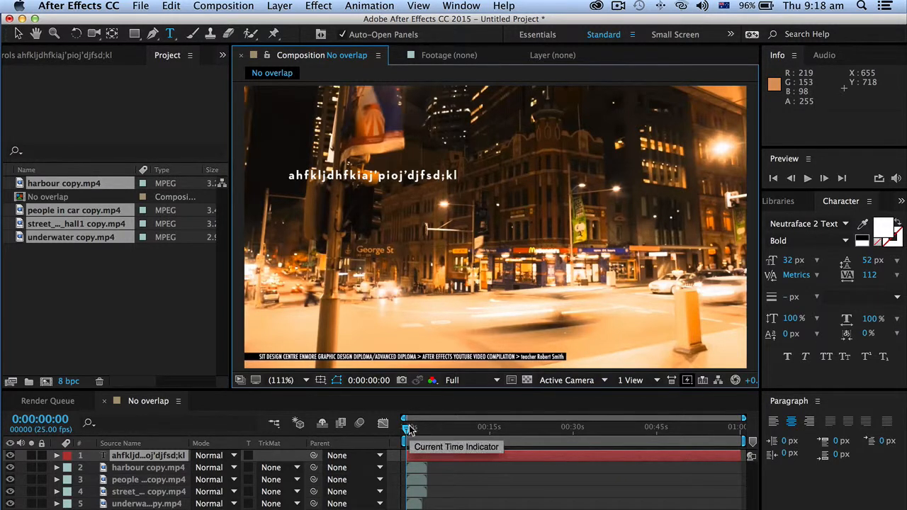
mouse_move(410, 429)
left_mouse_down()
mouse_move(516, 464)
mouse_move(764, 469)
mouse_move(581, 443)
mouse_move(404, 439)
mouse_move(751, 441)
mouse_move(525, 454)
mouse_move(323, 449)
mouse_move(740, 425)
mouse_move(782, 434)
mouse_move(343, 432)
mouse_move(753, 441)
mouse_move(395, 438)
left_mouse_up()
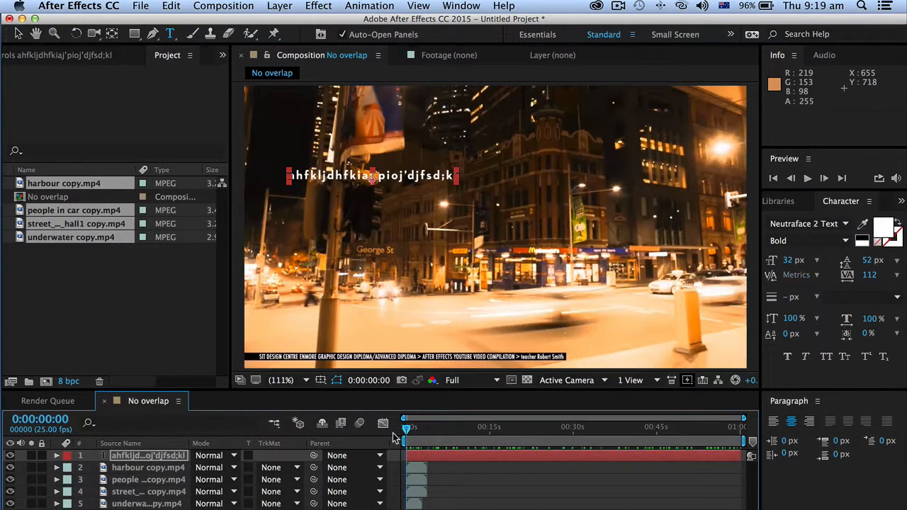
left_click(146, 457)
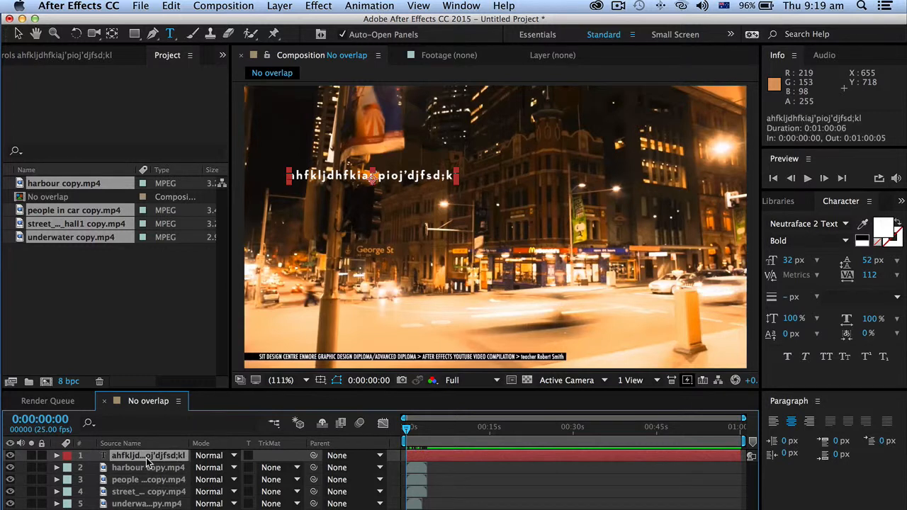
key("Delete")
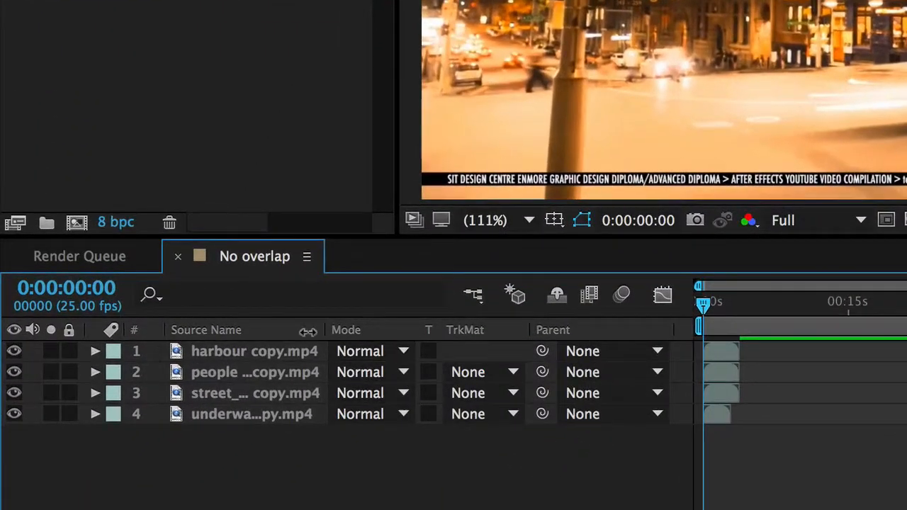
Step: Sequence the four video layers end to end without overlap, in the order harbour, street_town_hall1, people in car, underwater
key("ctrl+a")
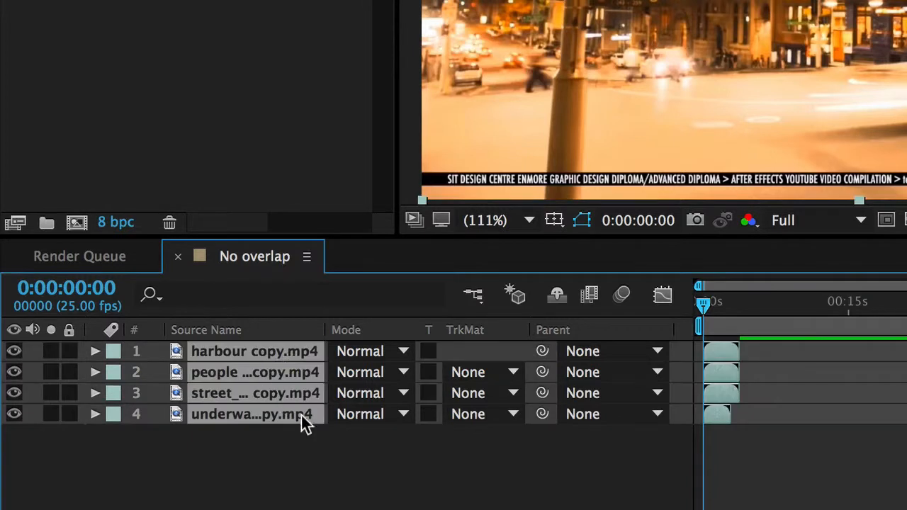
left_click(340, 472)
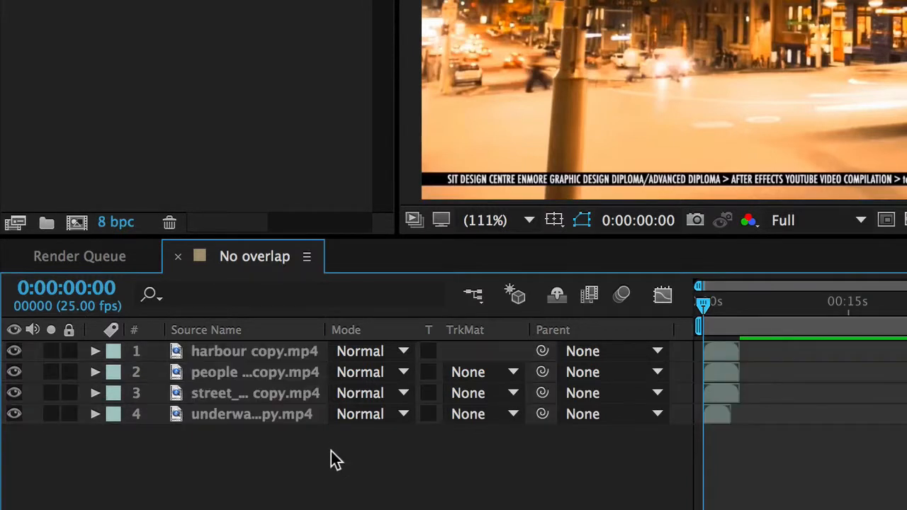
left_click(277, 351)
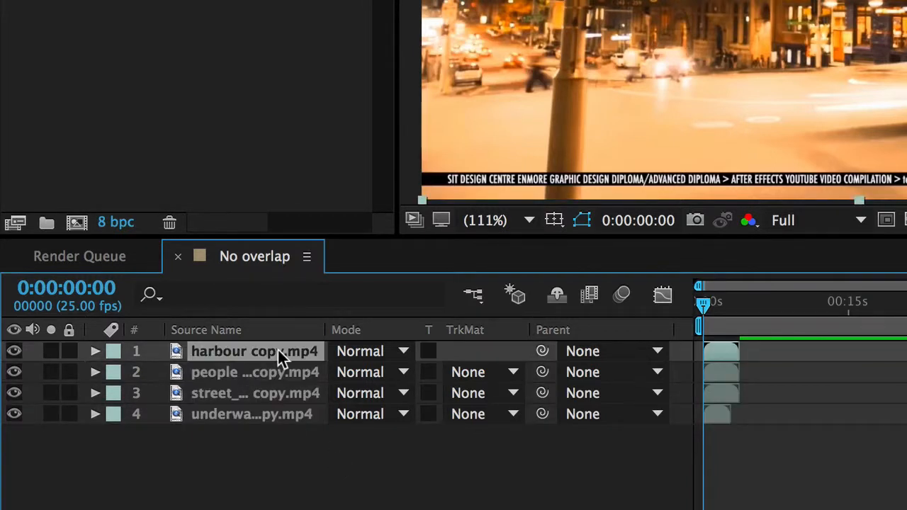
left_click(266, 393, "ctrl")
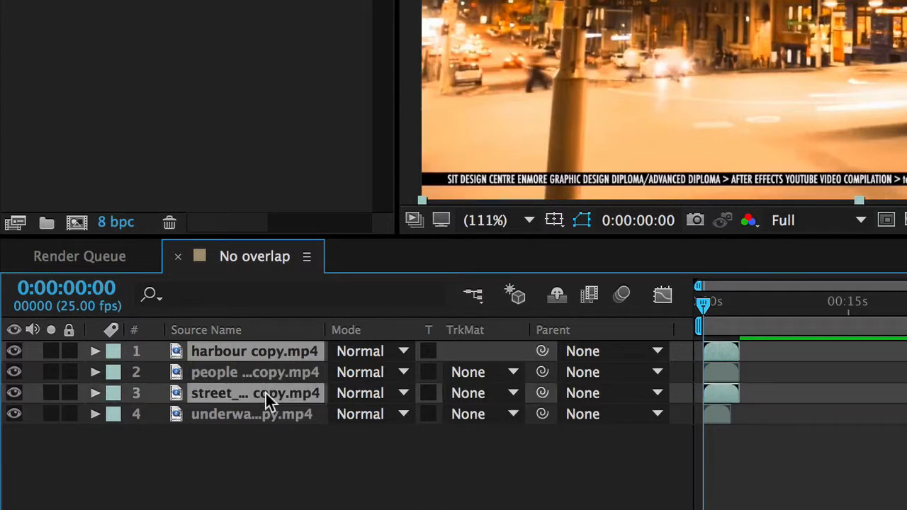
left_click(274, 370, "ctrl")
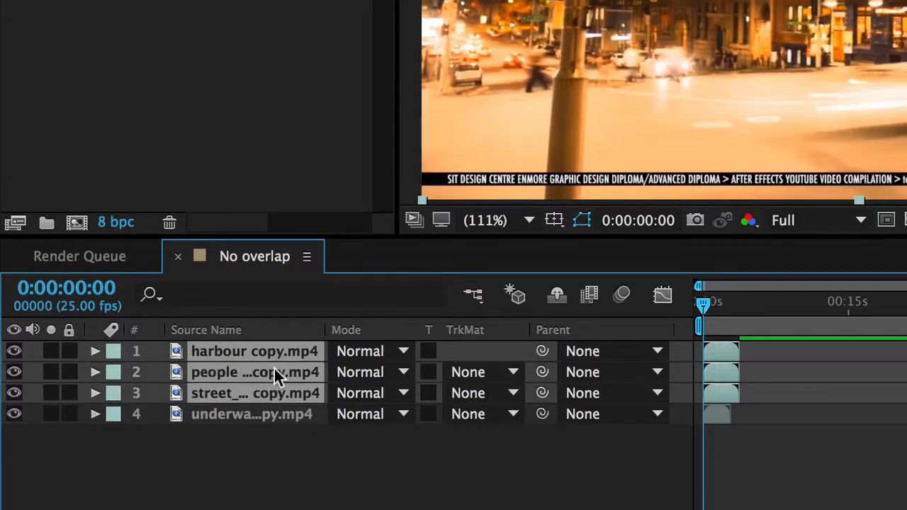
left_click(264, 413, "ctrl")
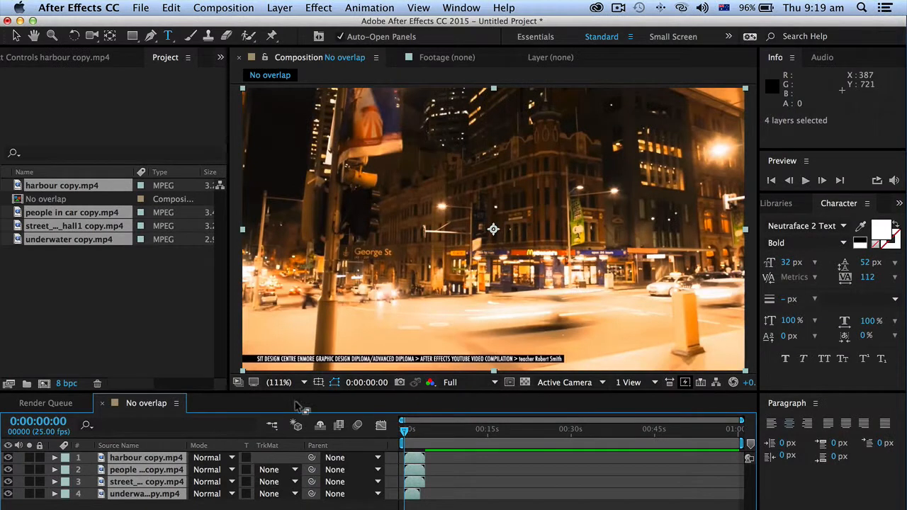
left_click(372, 11)
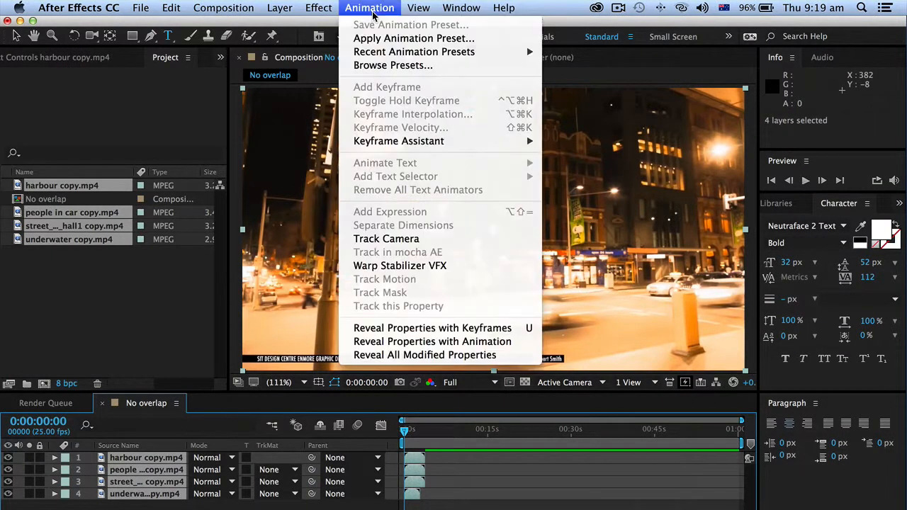
mouse_move(394, 142)
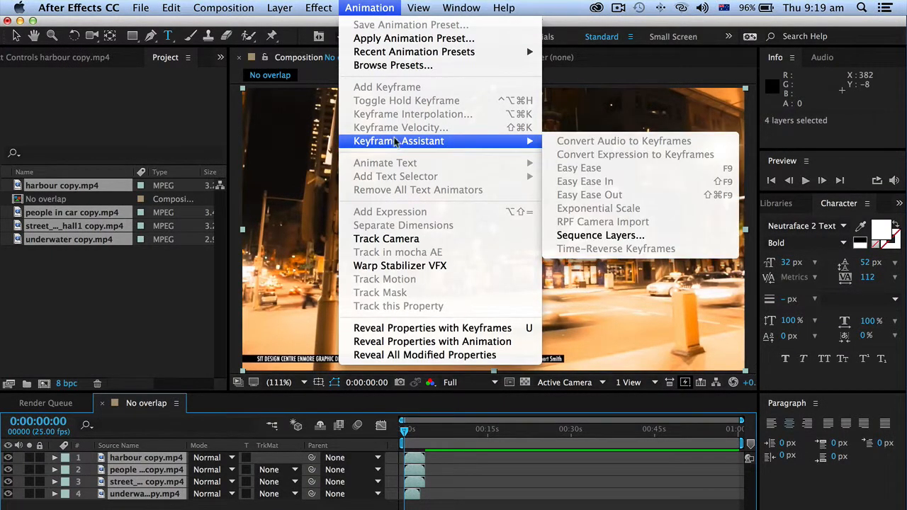
left_click(613, 236)
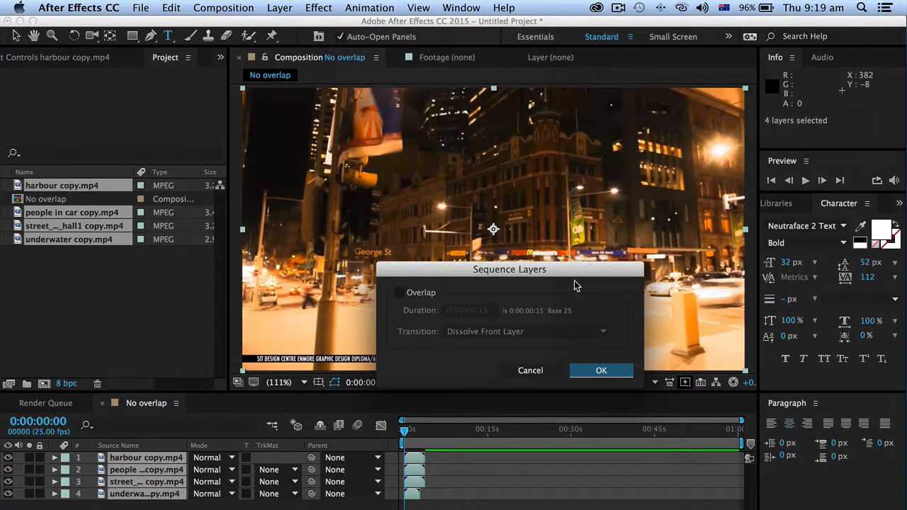
left_click_drag(486, 277, 476, 157)
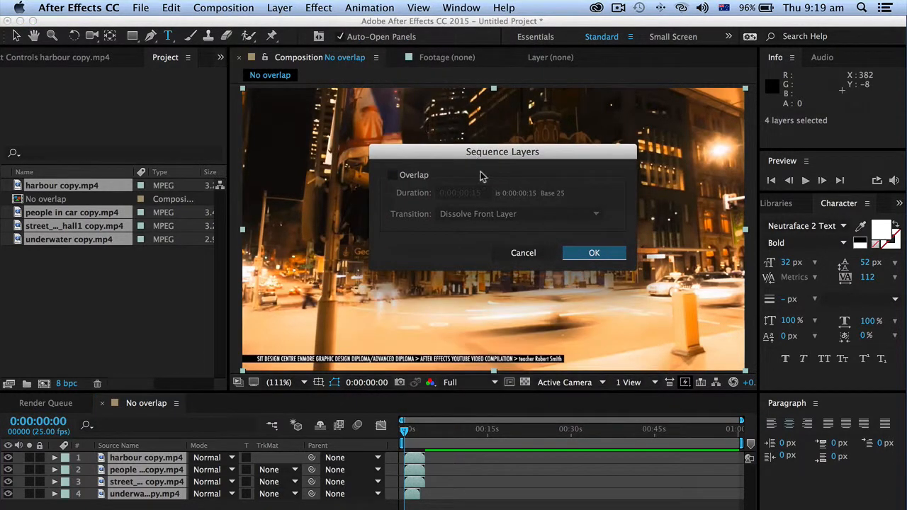
left_click(594, 254)
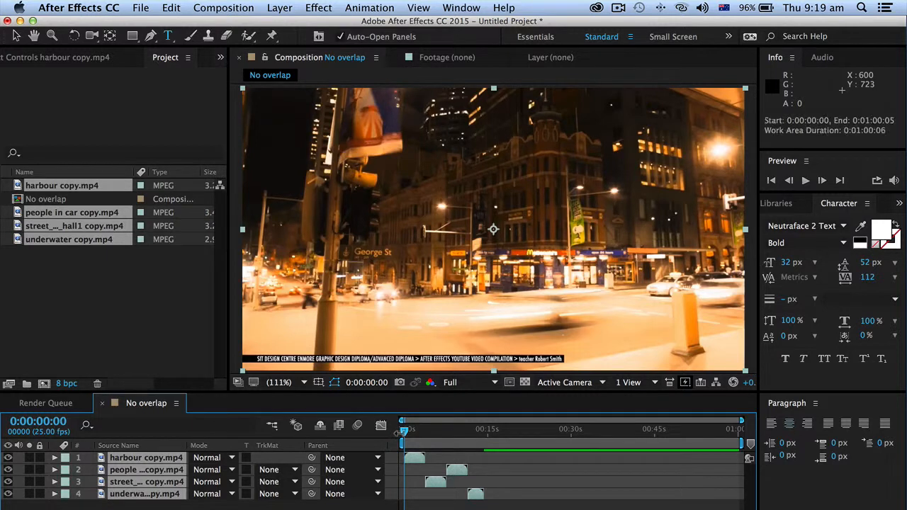
Step: Play back the sequenced clips in the No overlap composition, and return the current time to the start
key("space")
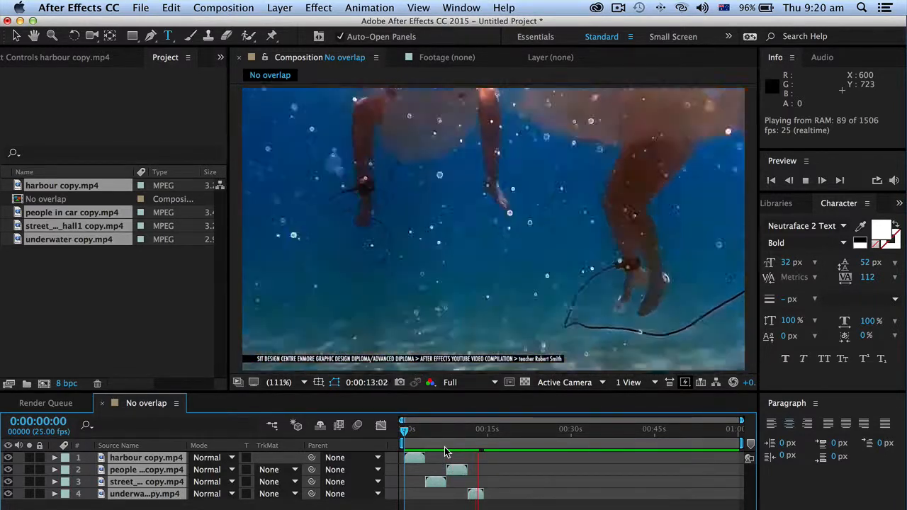
key("space")
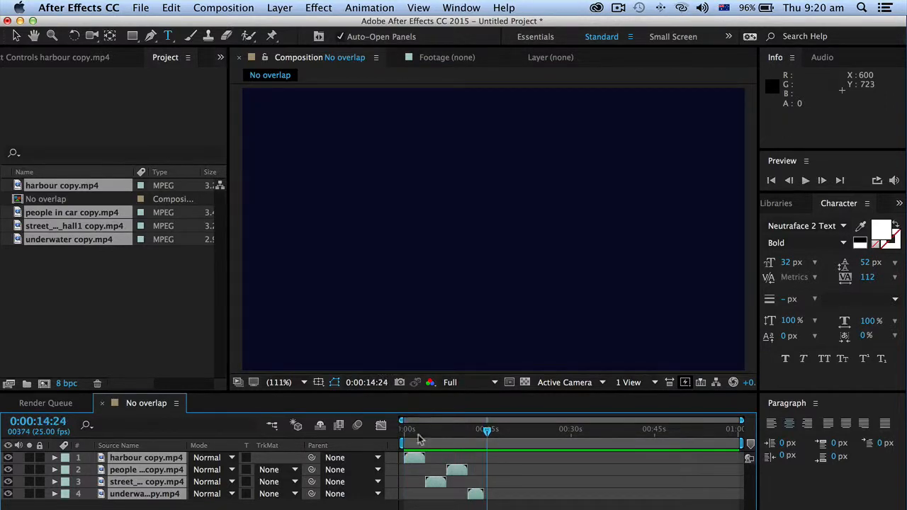
left_click_drag(484, 435, 375, 377)
Step: Create a new composition named Overlap with the HDV/HDTV 720 25 preset and a duration of 0:01:00:06
left_click(168, 312)
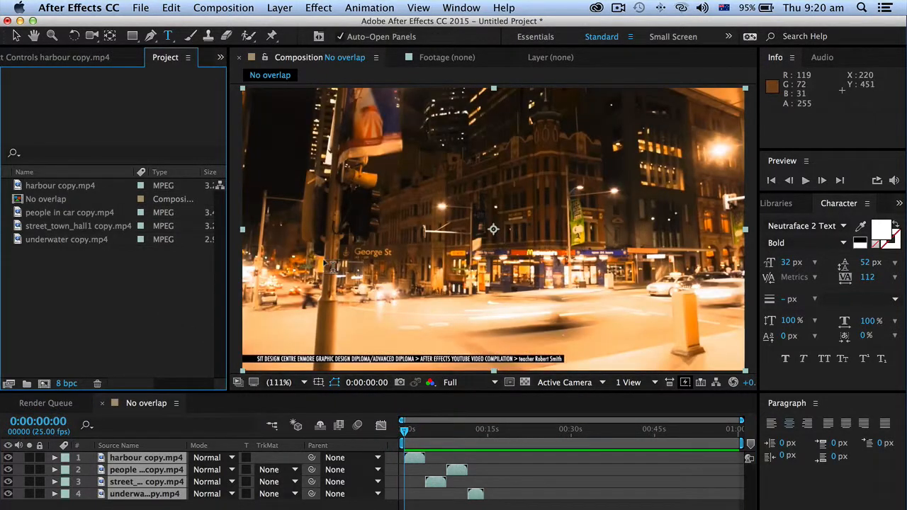
key("super+n")
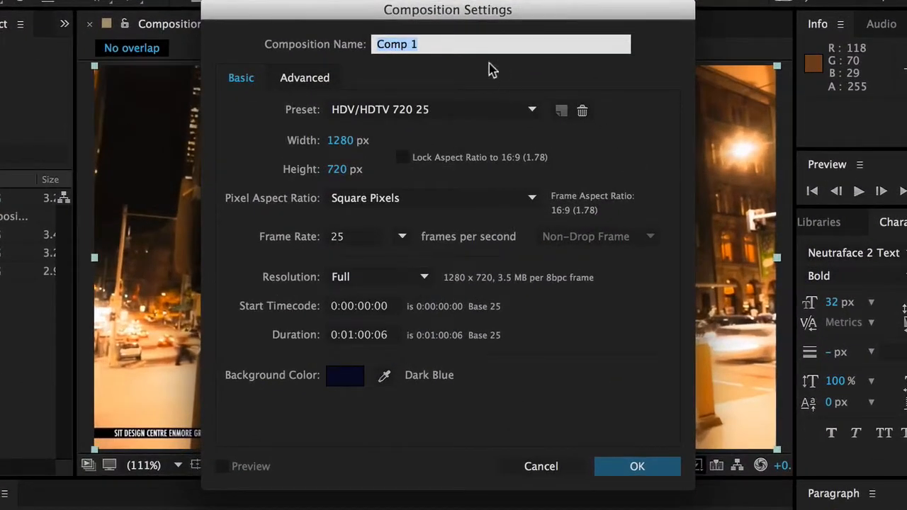
type("Overlap")
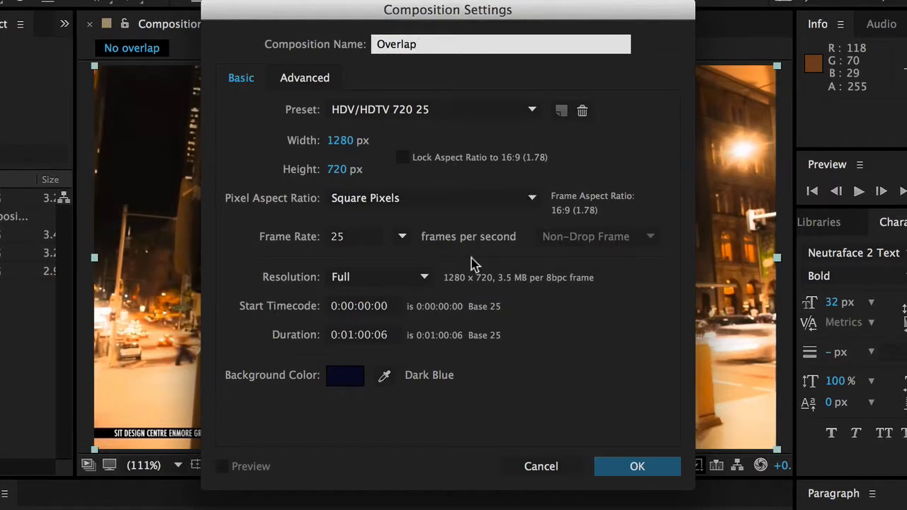
left_click(659, 471)
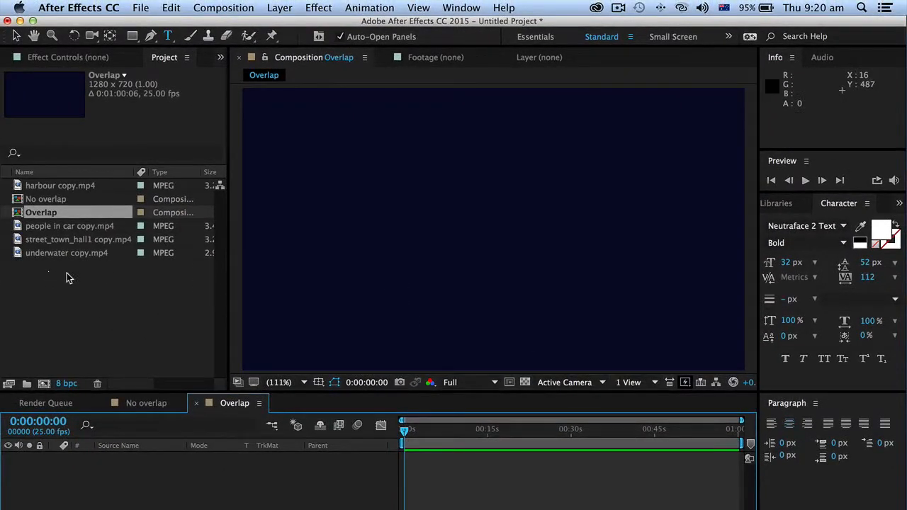
Step: Add the harbour, people in car, street_town_hall1 and underwater clips together as layers in the Overlap composition
left_click(64, 187)
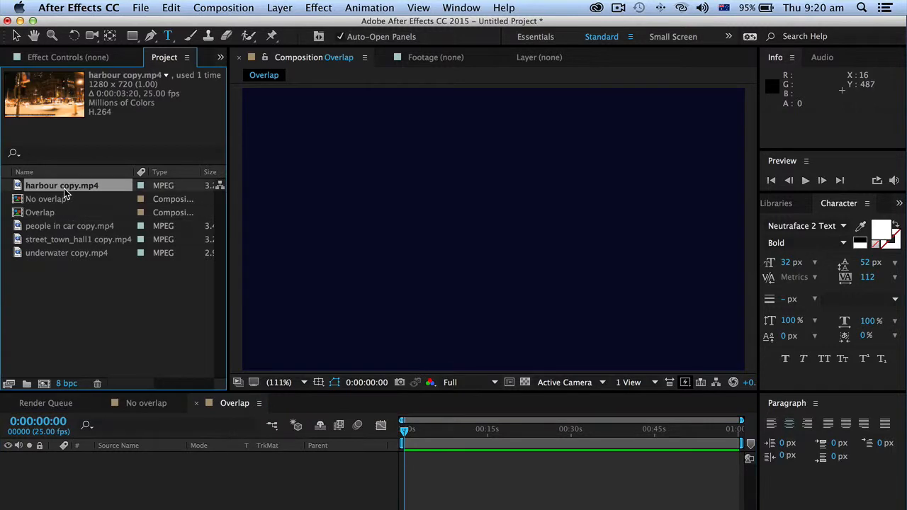
left_click(75, 226, "super")
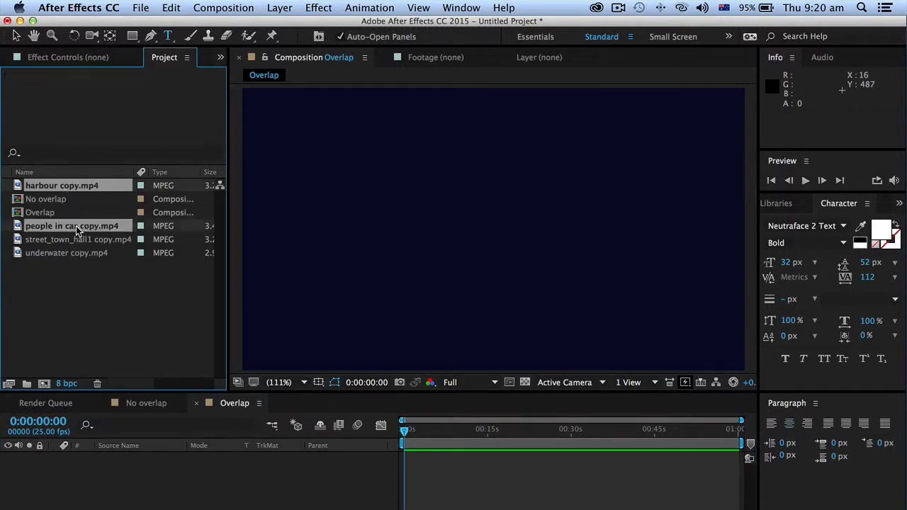
left_click(57, 240, "super")
left_click(66, 255, "super")
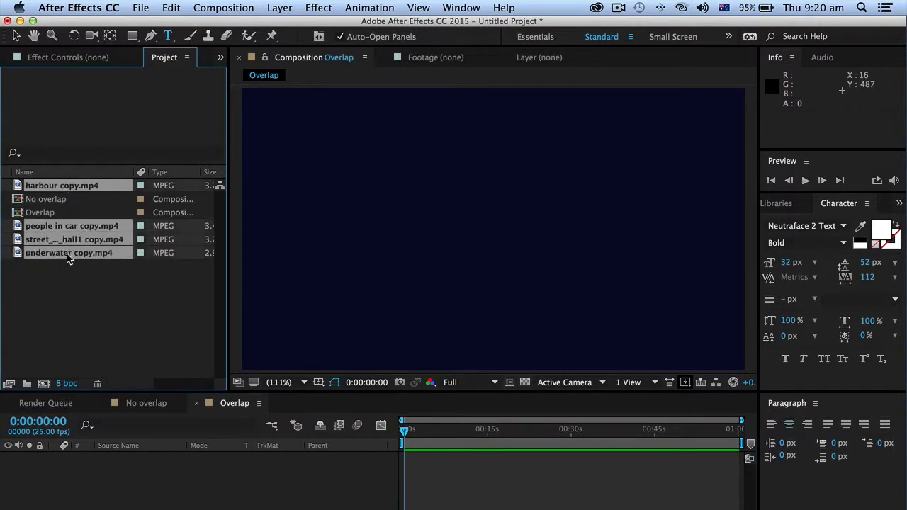
left_click_drag(54, 252, 135, 460)
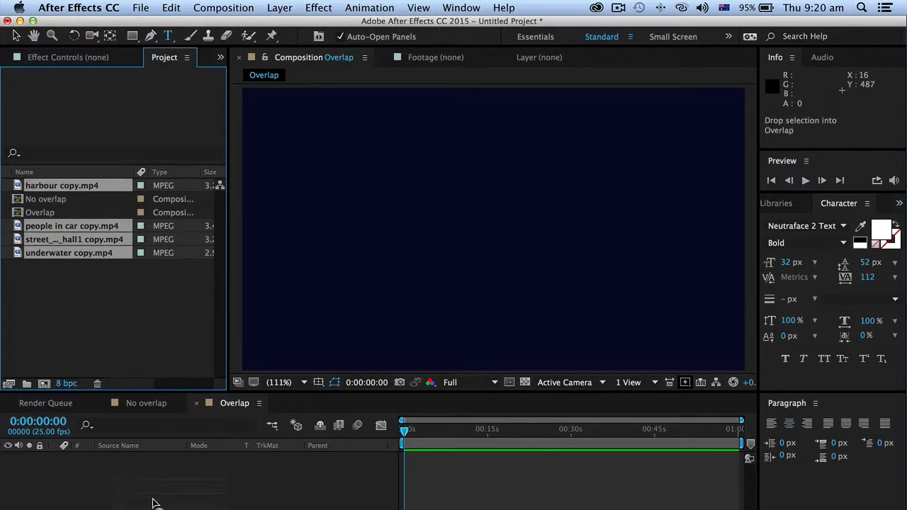
left_click_drag(152, 503, 155, 504)
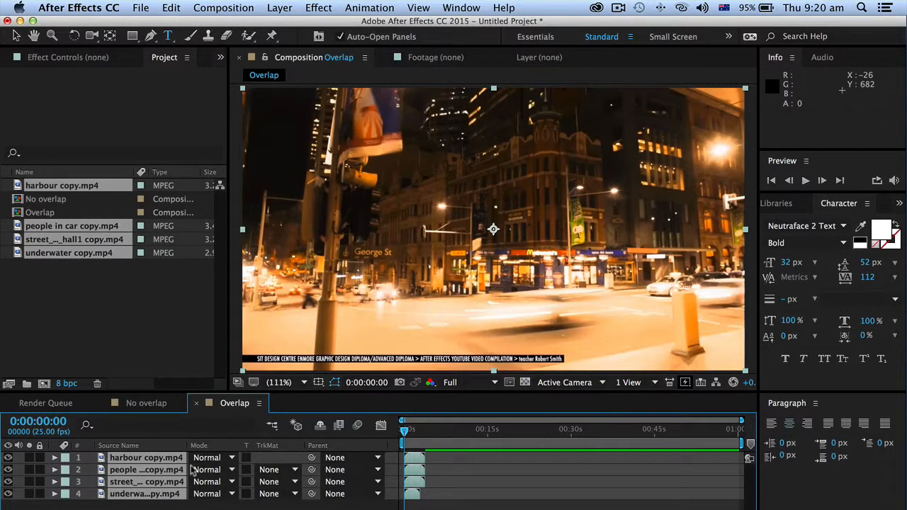
Step: Sequence the four layers from underwater up to harbour with a 0:00:00:15 overlap and the Dissolve Front Layer transition
left_click(373, 5)
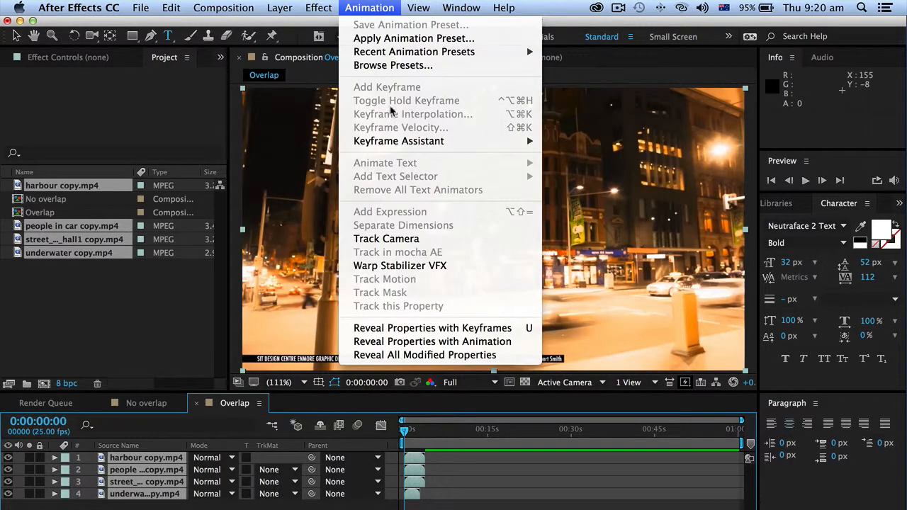
mouse_move(408, 141)
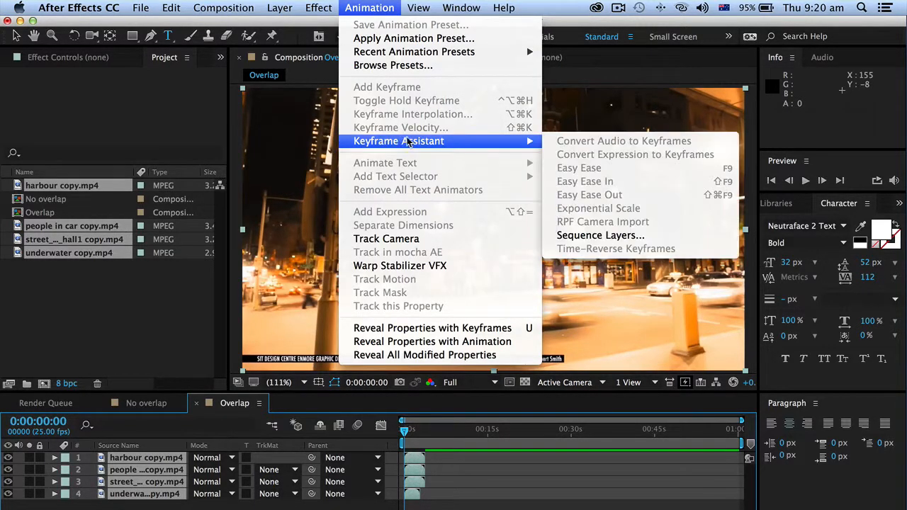
left_click(576, 241)
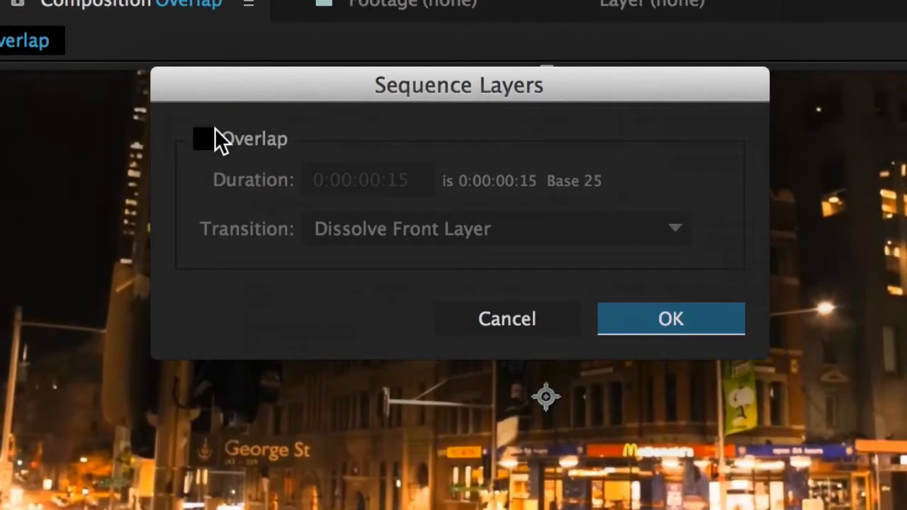
left_click(204, 139)
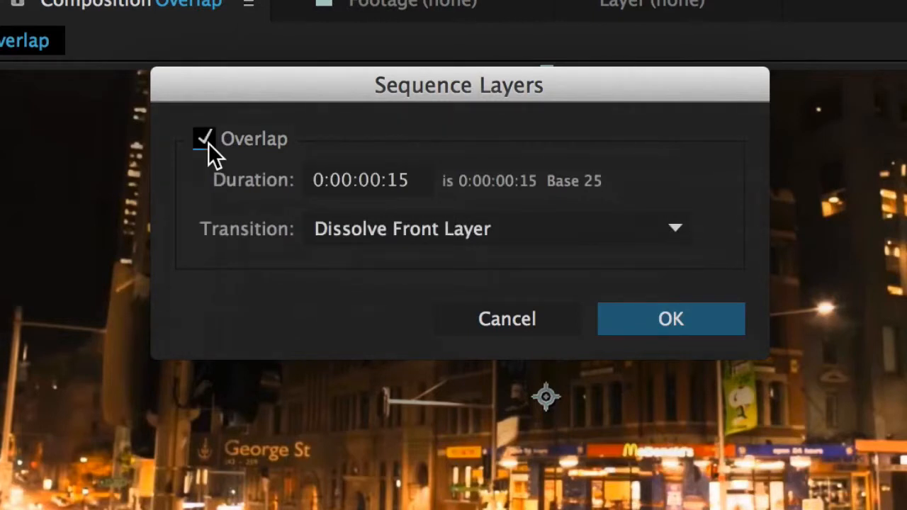
left_click(416, 176)
left_click_drag(412, 176, 388, 179)
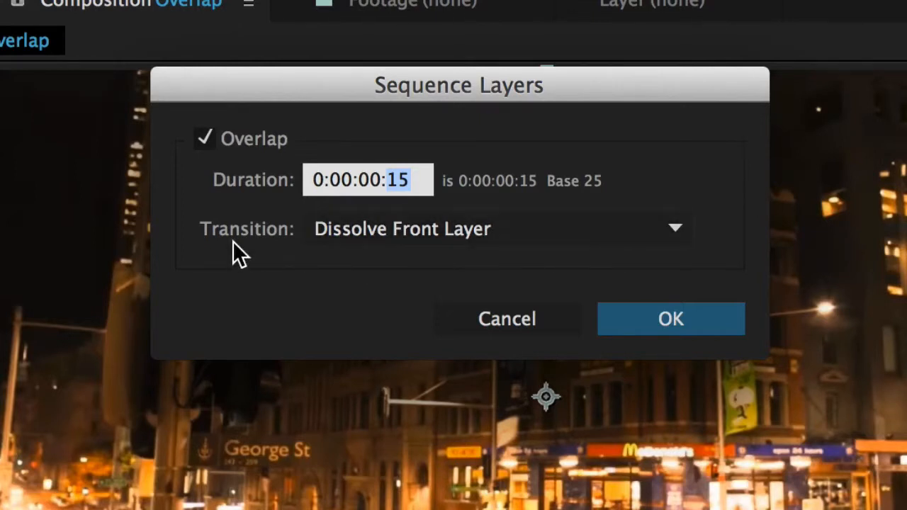
left_click(682, 223)
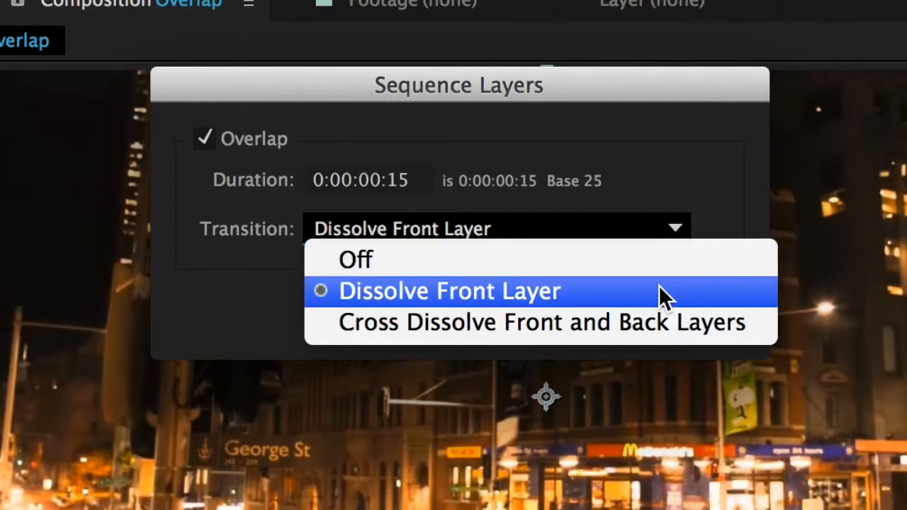
left_click(659, 289)
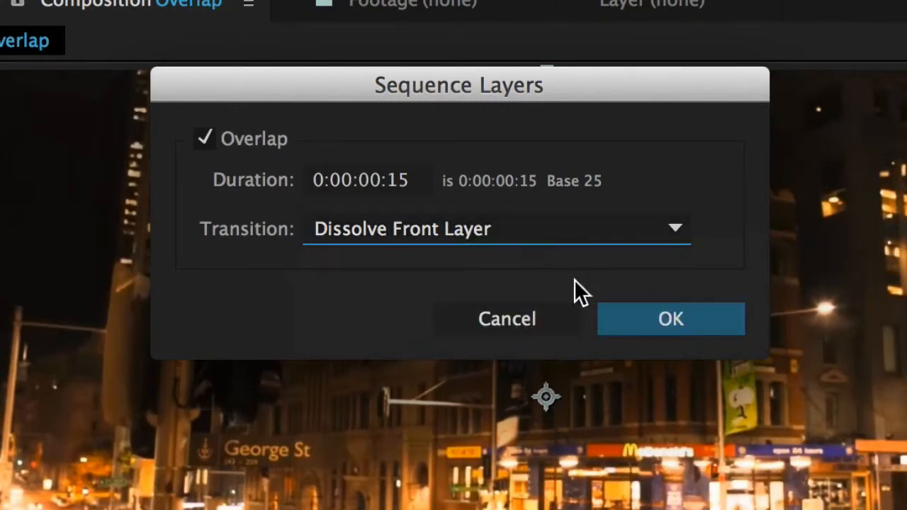
left_click(638, 317)
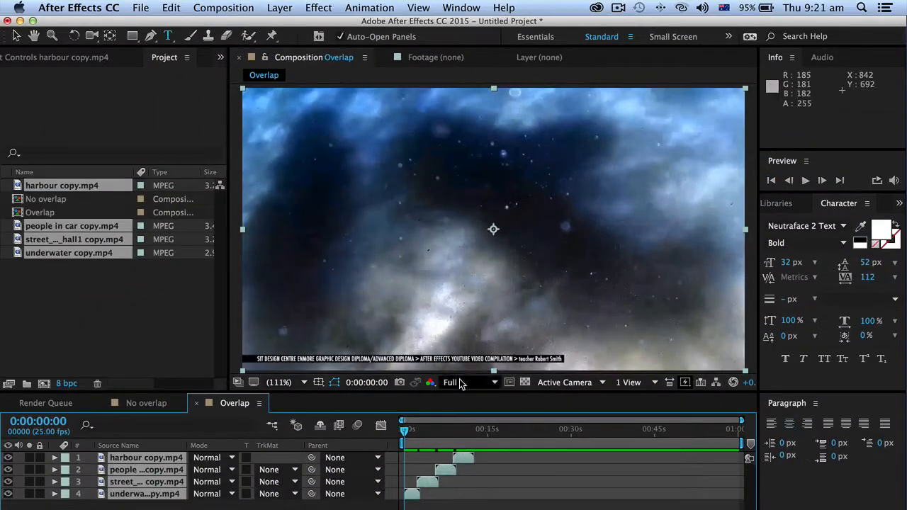
Step: Play back the overlapping sequence to check the dissolves, and deselect all clips and layers
key("space")
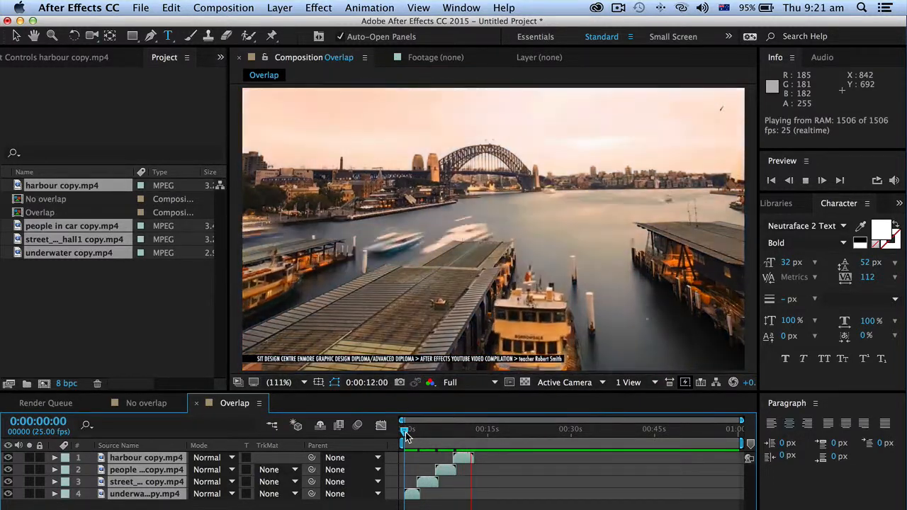
key("space")
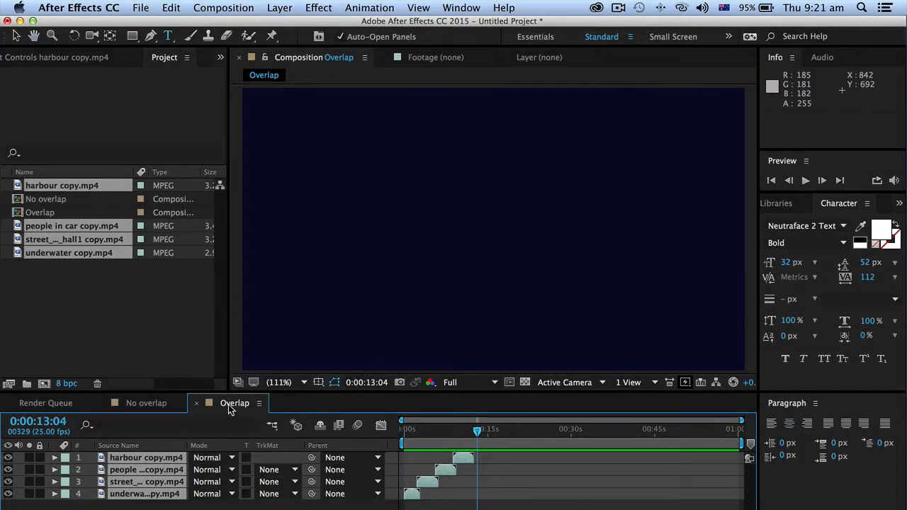
left_click(159, 322)
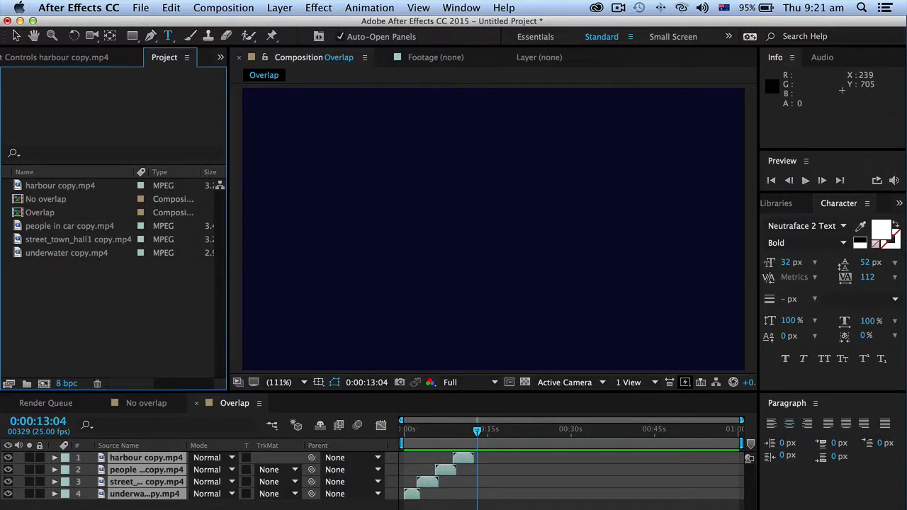
left_click(425, 506)
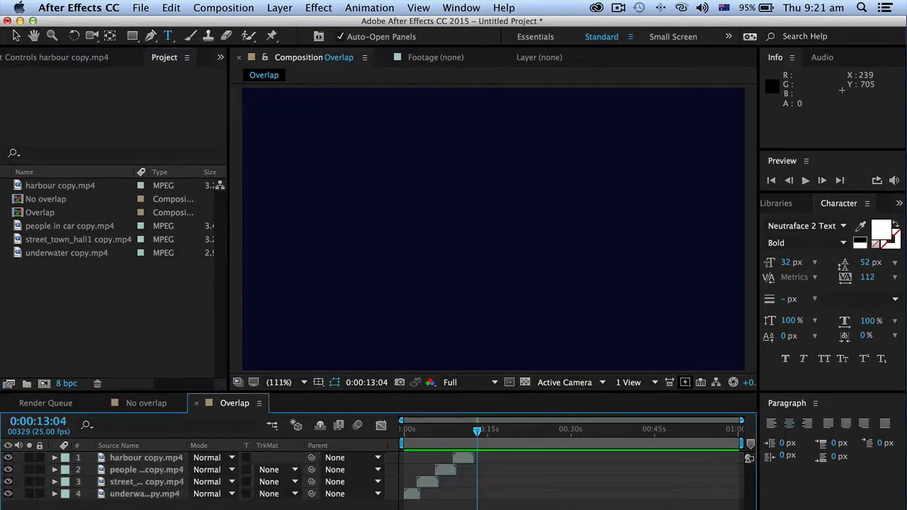
Step: Create a 1280 x 720, 25 fps composition named Speed adjustment, and add the people in car clip to it as a layer
left_click(144, 295)
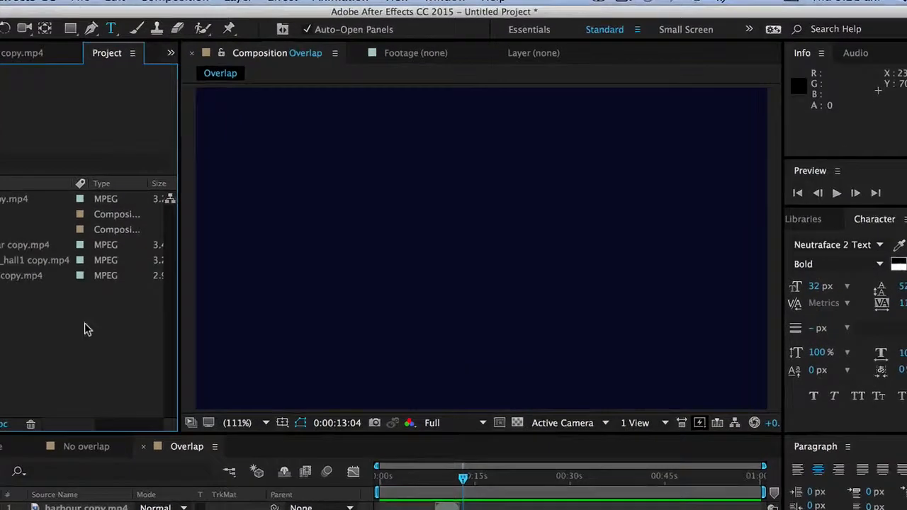
key("super+n")
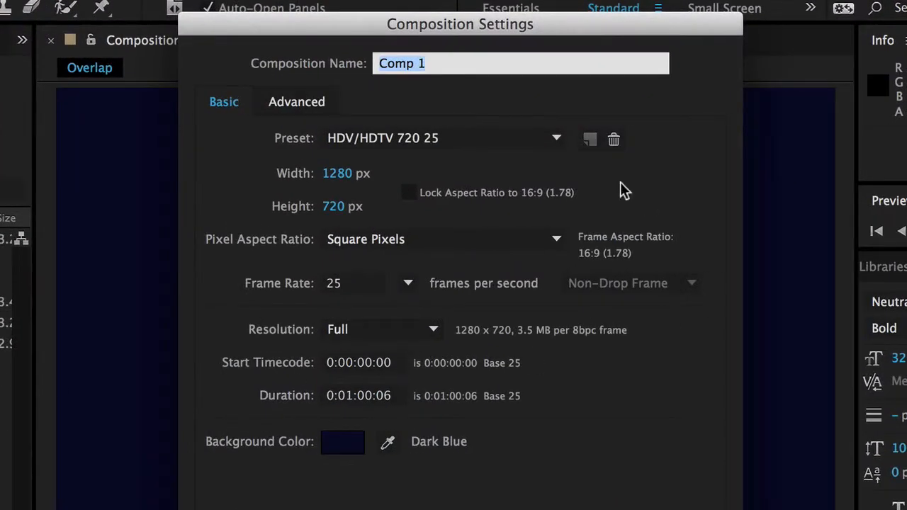
type("Speed adjustment")
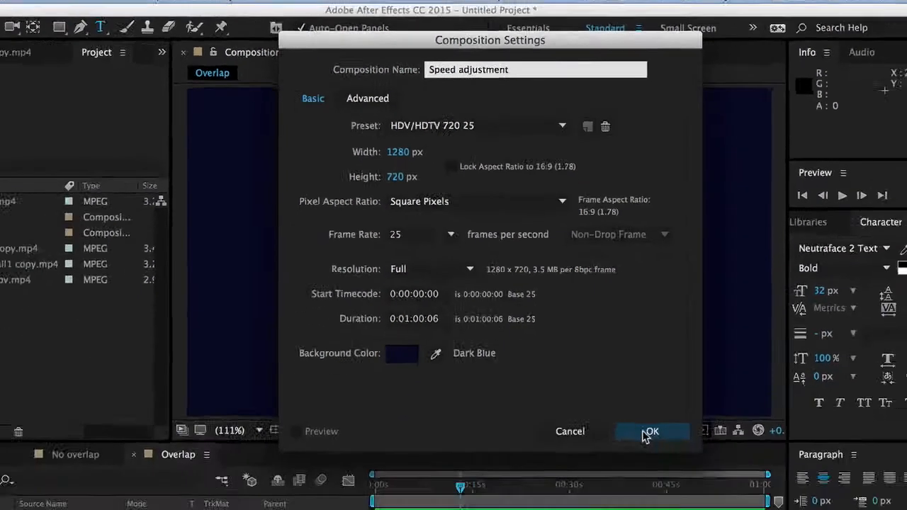
left_click(650, 431)
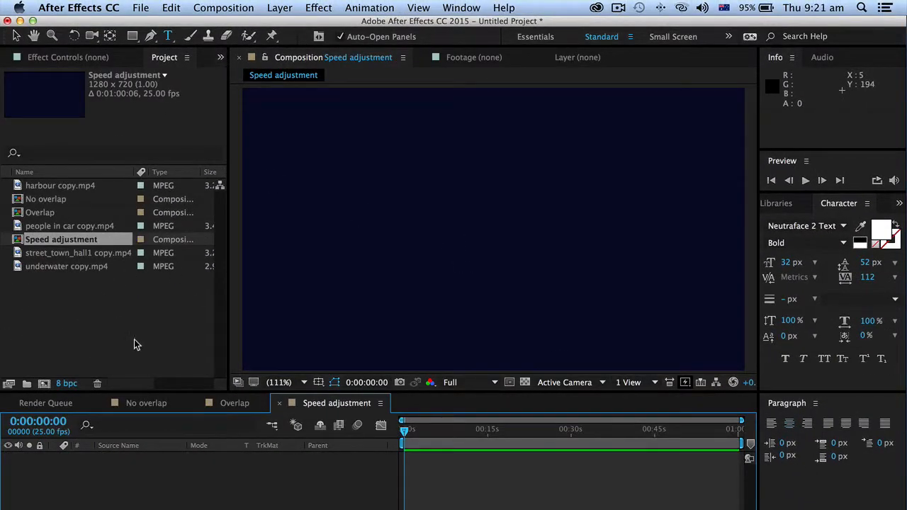
left_click(22, 259)
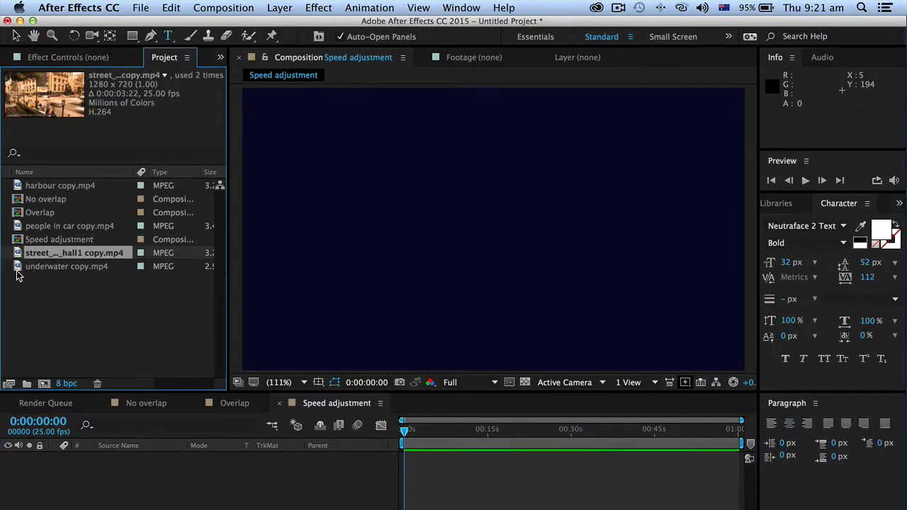
left_click_drag(15, 227, 155, 501)
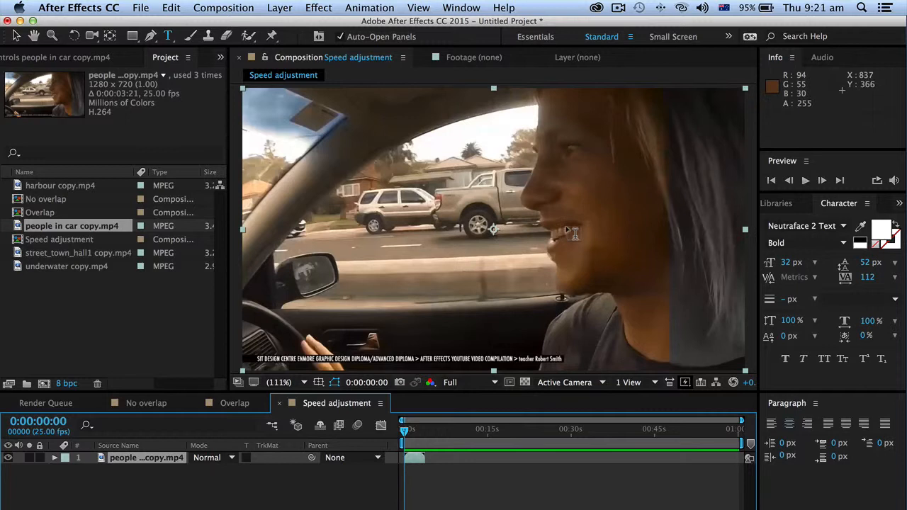
Step: Play back the people in car clip at its original speed, and return the current time to the start
key("space")
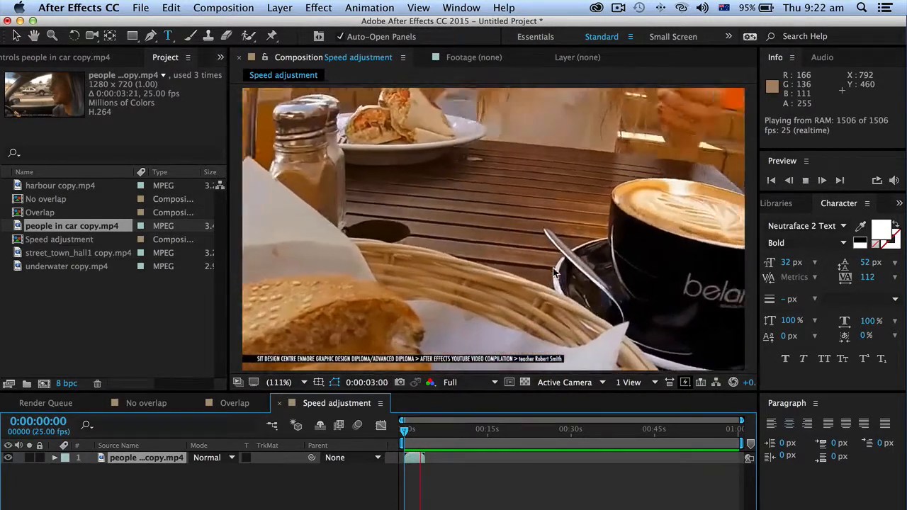
key("space")
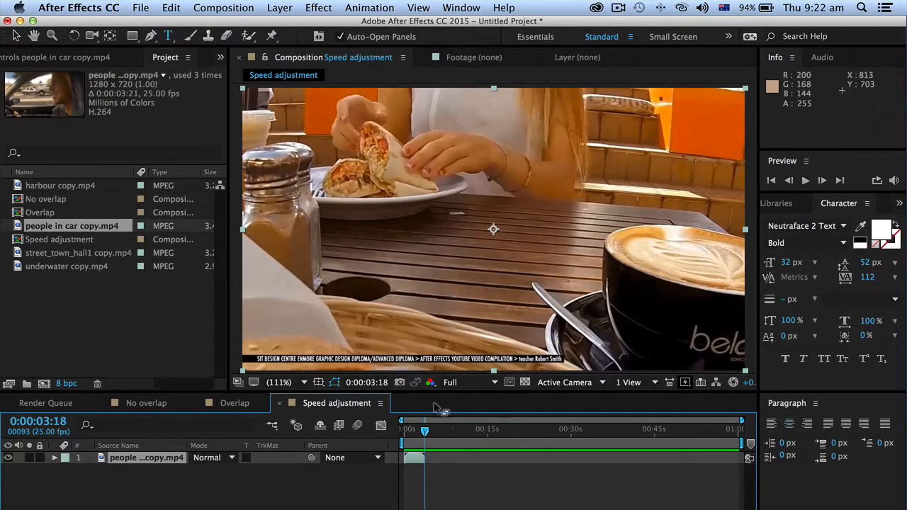
left_click_drag(426, 429, 391, 409)
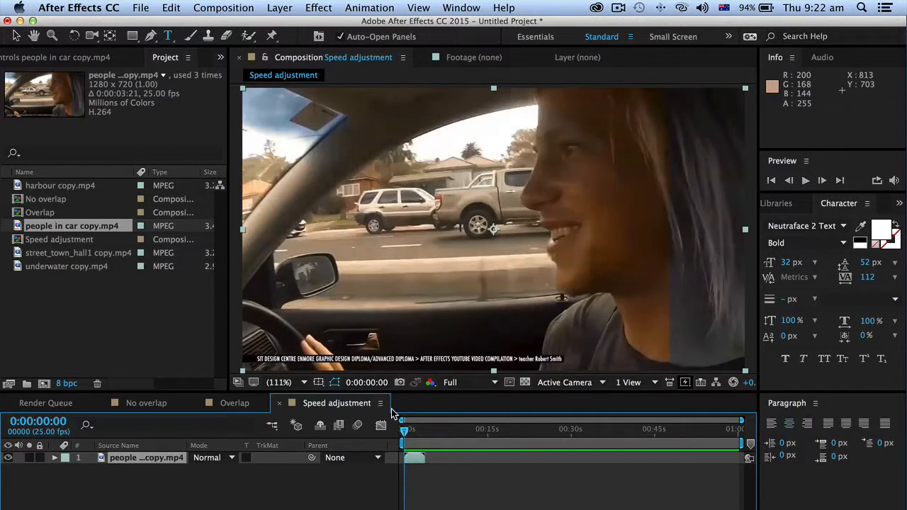
mouse_move(394, 413)
left_mouse_down()
mouse_move(414, 417)
mouse_move(396, 411)
left_mouse_up()
Step: End the work area at the people in car layer's last frame, 0:00:03:20, and preview that range
key("o")
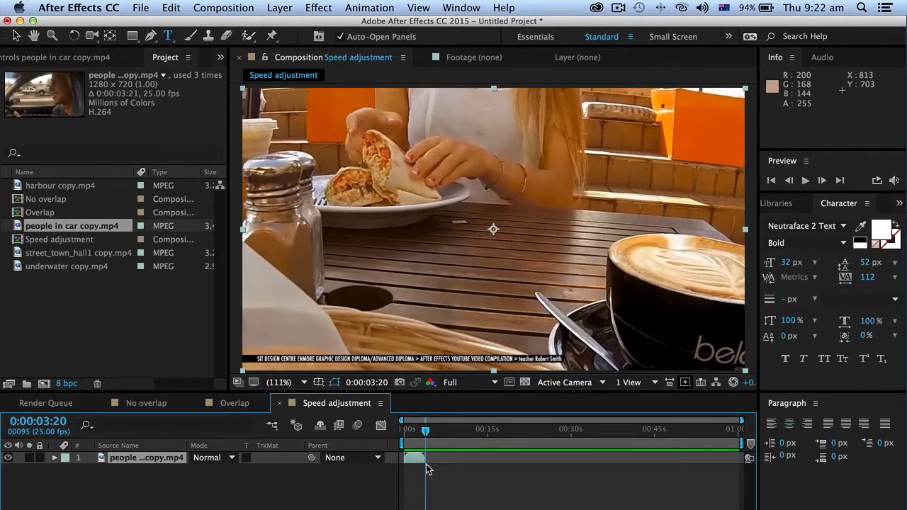
key("n")
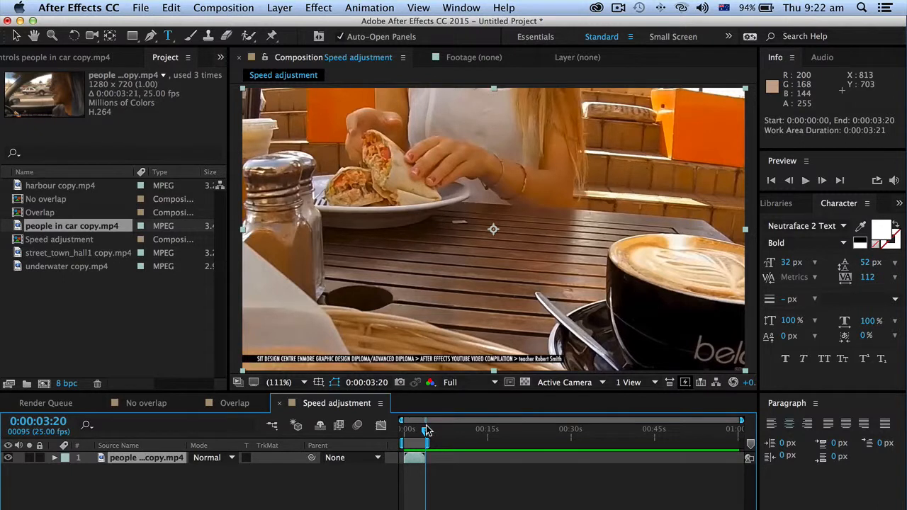
key("space")
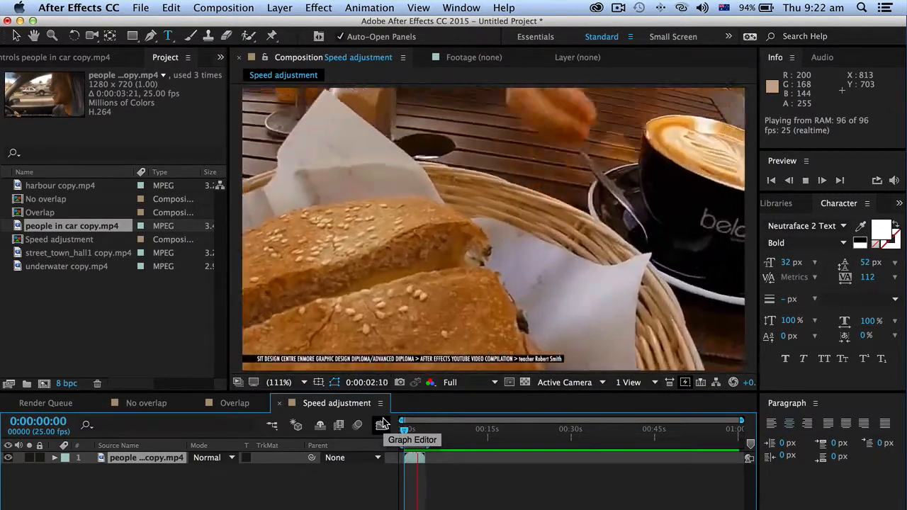
Step: Stop the preview and speed up the people in car layer with a Time Stretch factor of 30
key("space")
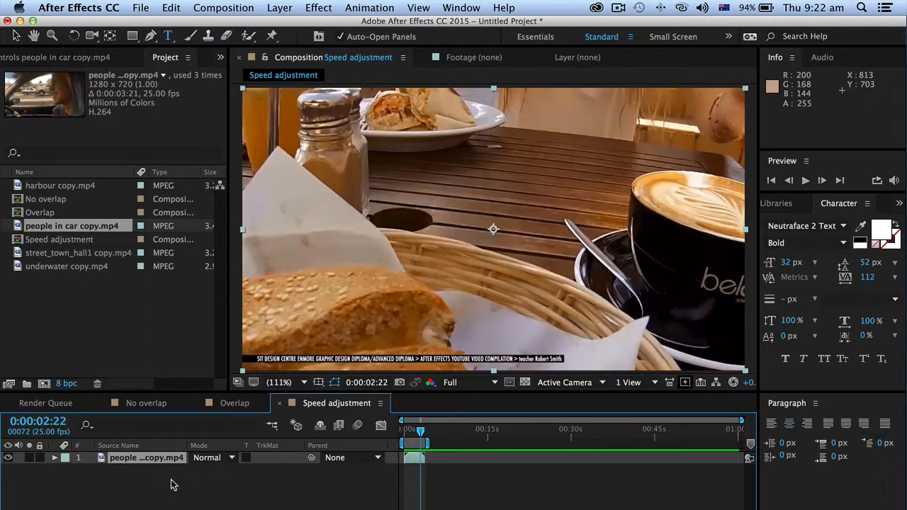
left_click(161, 449)
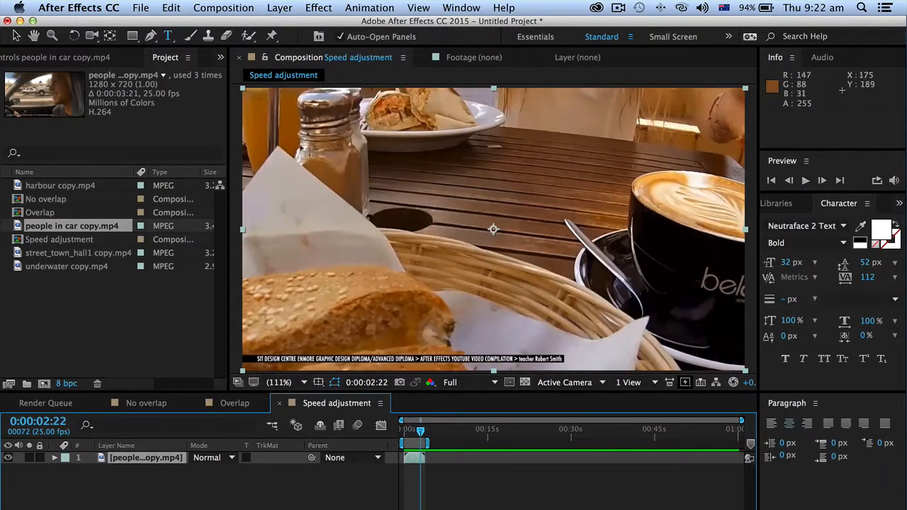
left_click(270, 11)
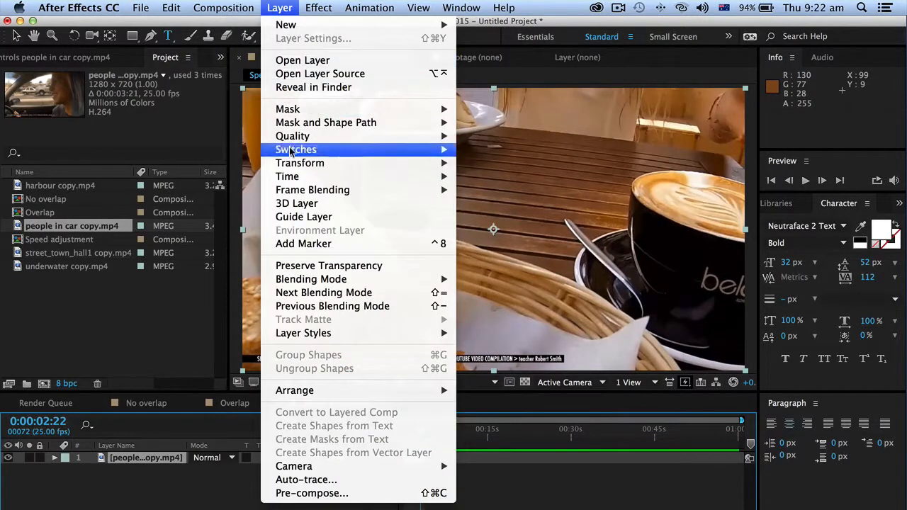
mouse_move(298, 180)
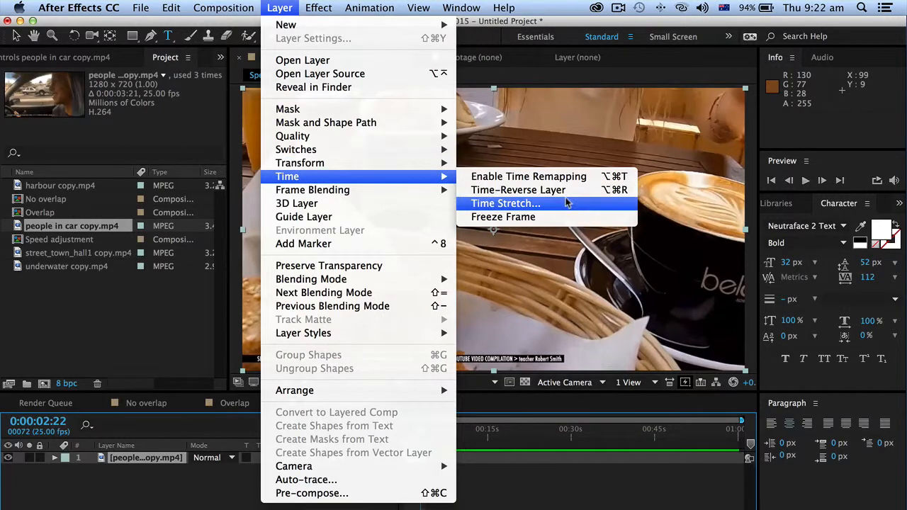
left_click(506, 203)
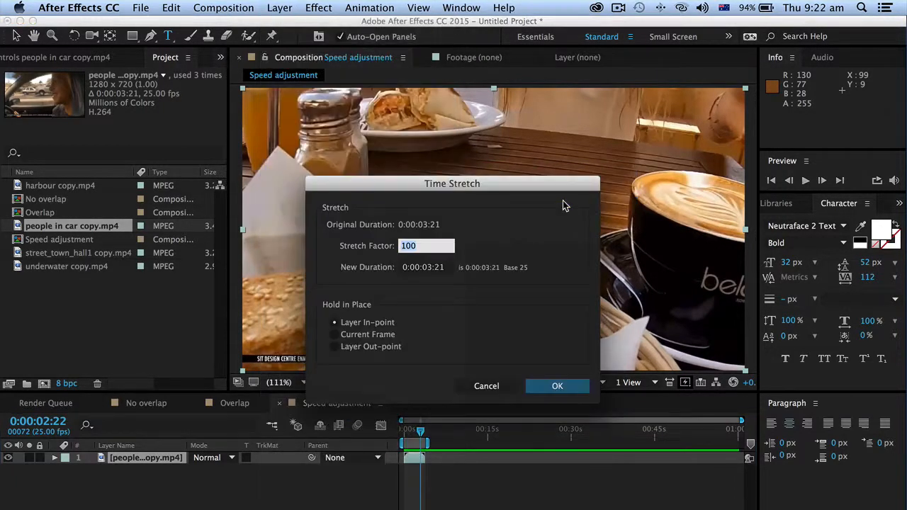
left_click_drag(523, 184, 535, 83)
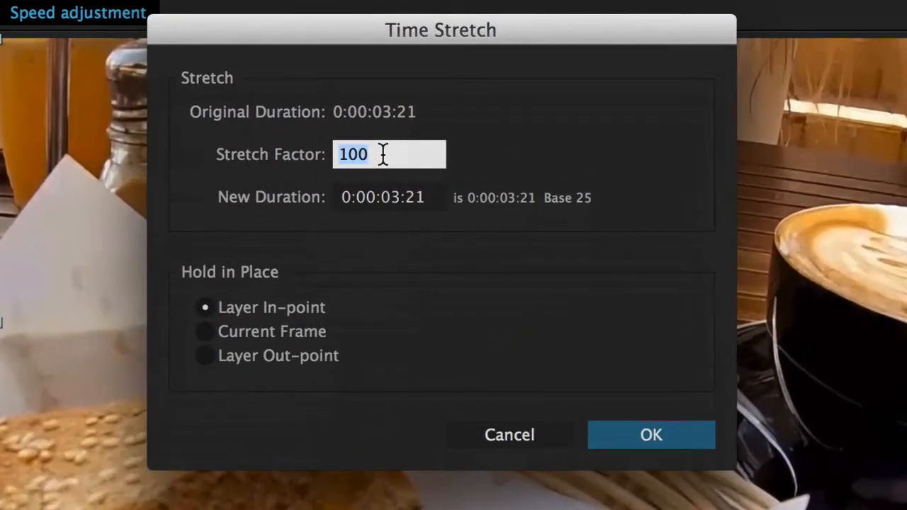
left_click_drag(382, 154, 294, 128)
type("30")
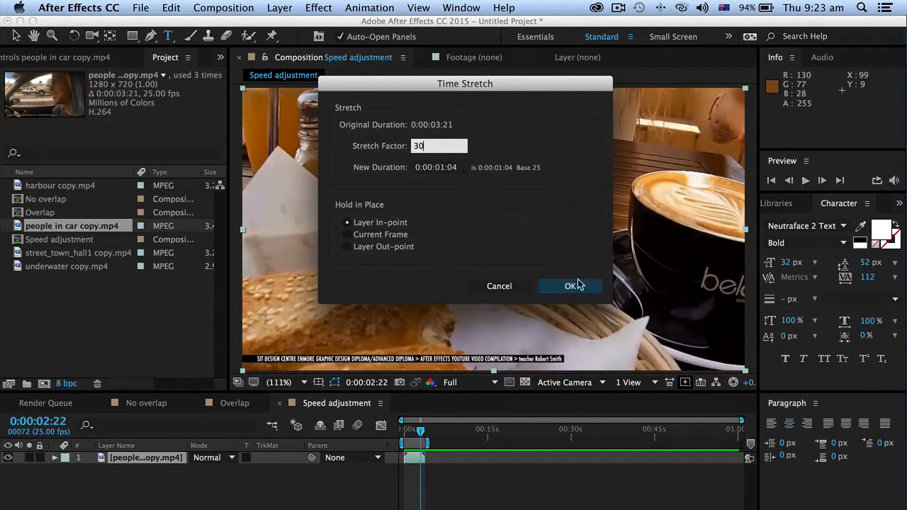
left_click(572, 285)
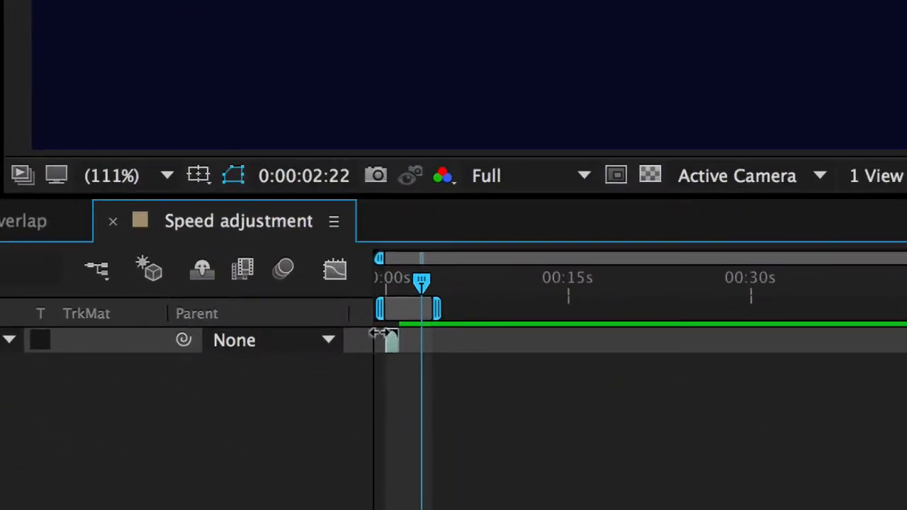
Step: Preview the sped-up people in car layer from the start of the composition, and undo its time stretch
left_click_drag(422, 278, 320, 255)
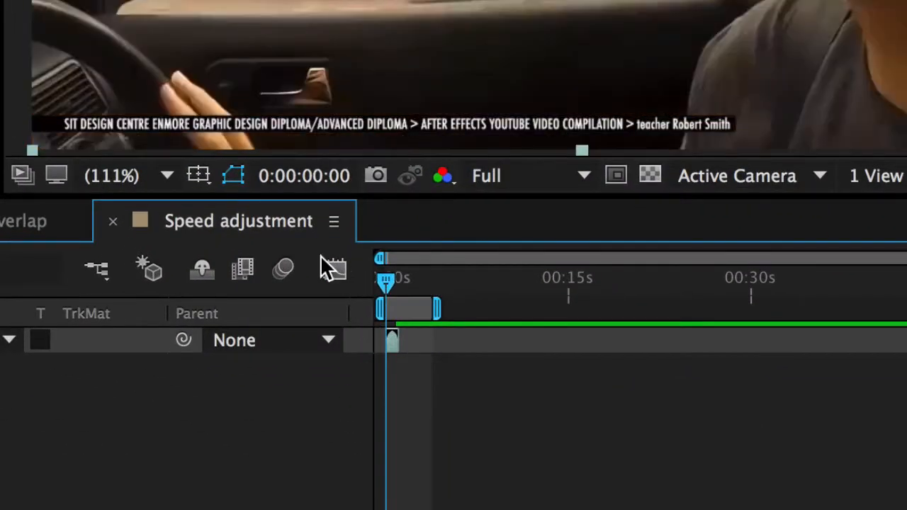
key("space")
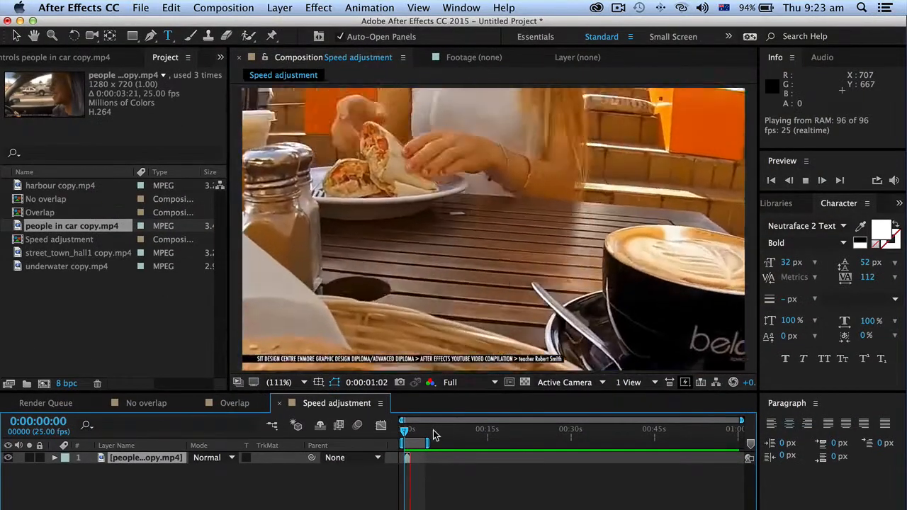
key("space")
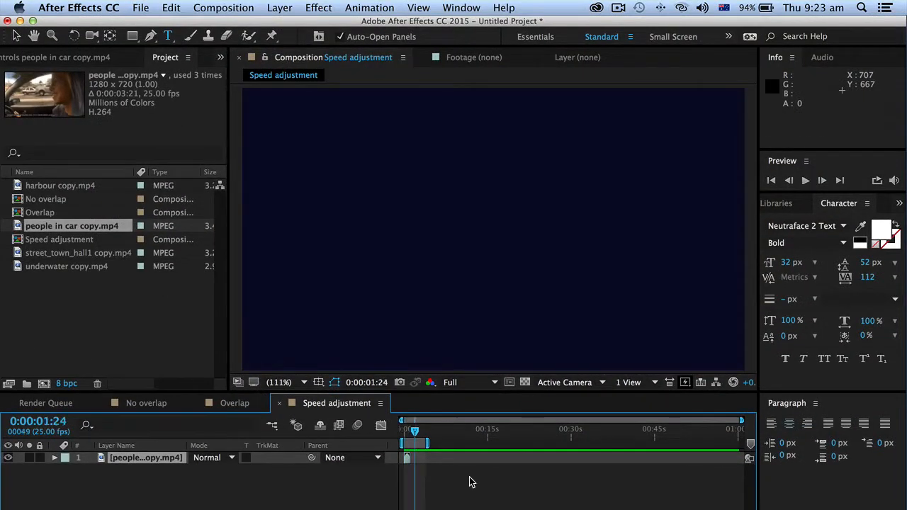
key("super+z")
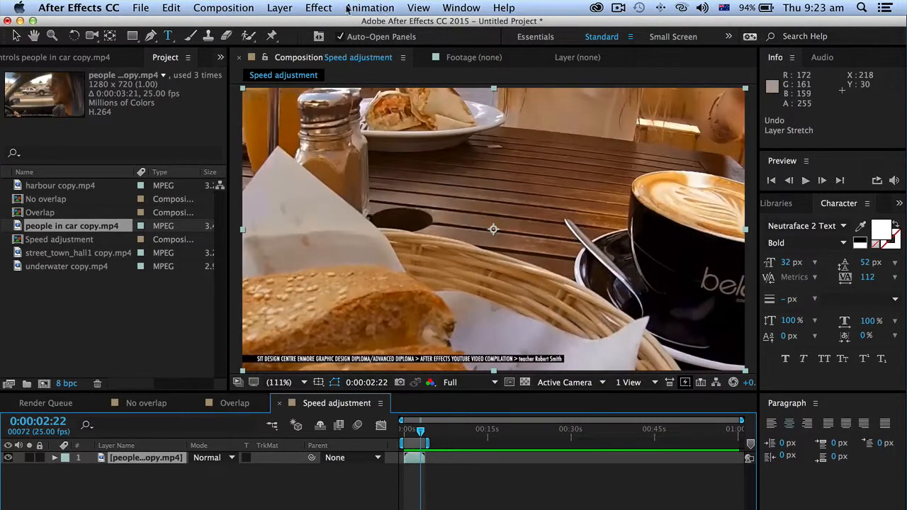
Step: Slow down the people in car layer with a Time Stretch factor of 400
left_click(285, 7)
mouse_move(306, 176)
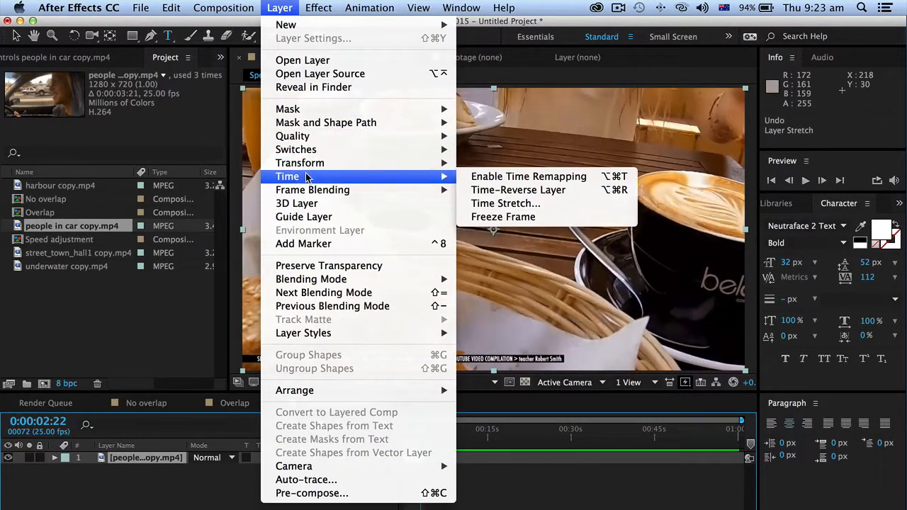
left_click(500, 203)
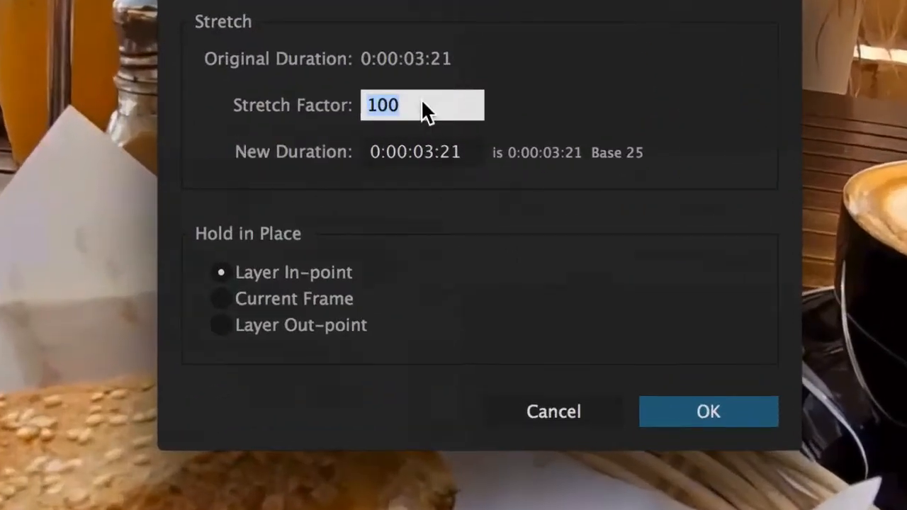
left_click_drag(429, 126, 342, 102)
type("400")
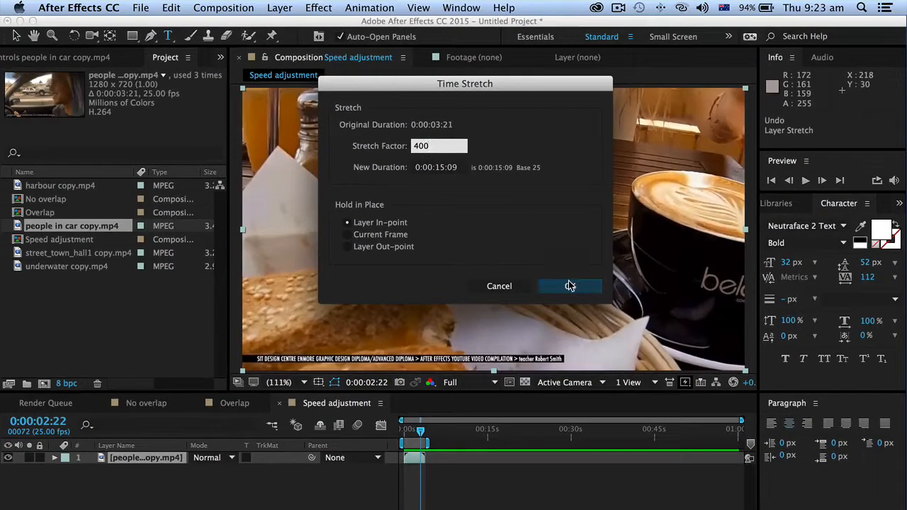
left_click(708, 412)
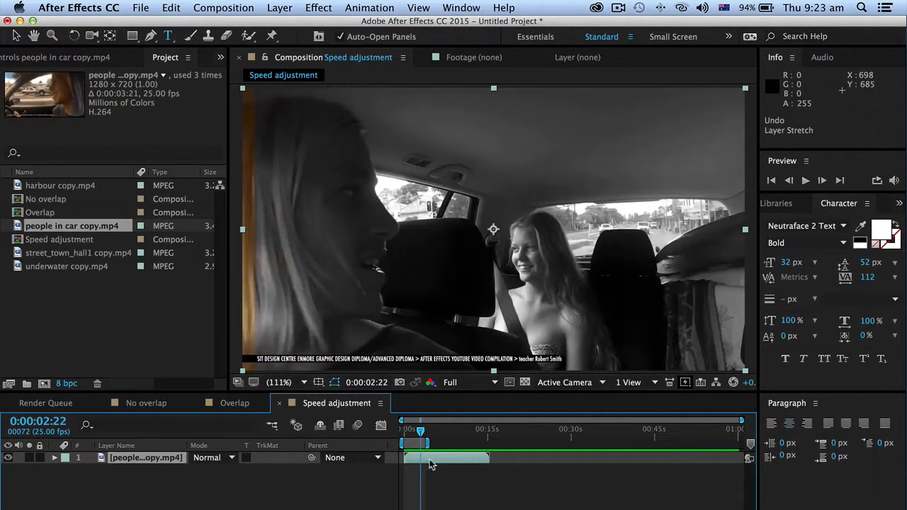
Step: Extend the end of the work area past the slowed layer to 0:00:17:17, and preview the slow-motion clip
left_click_drag(428, 443, 504, 443)
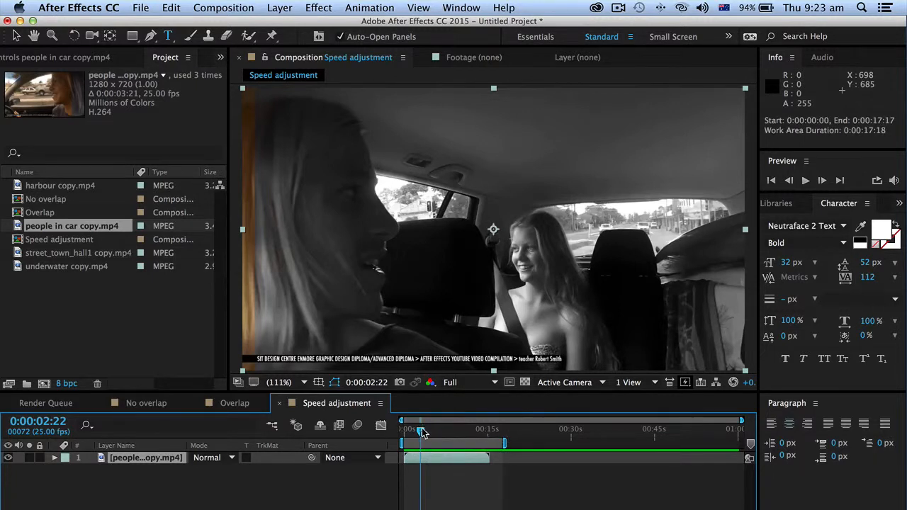
key("space")
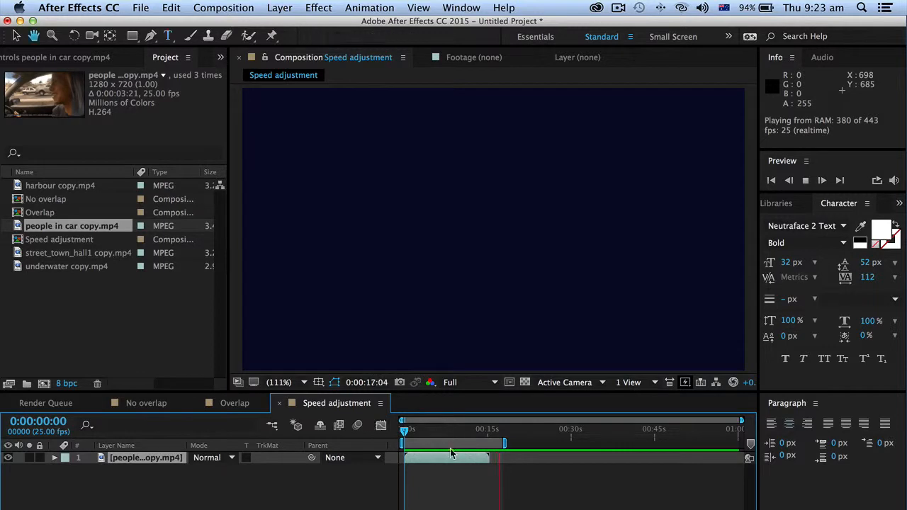
key("space")
left_click_drag(500, 431, 406, 428)
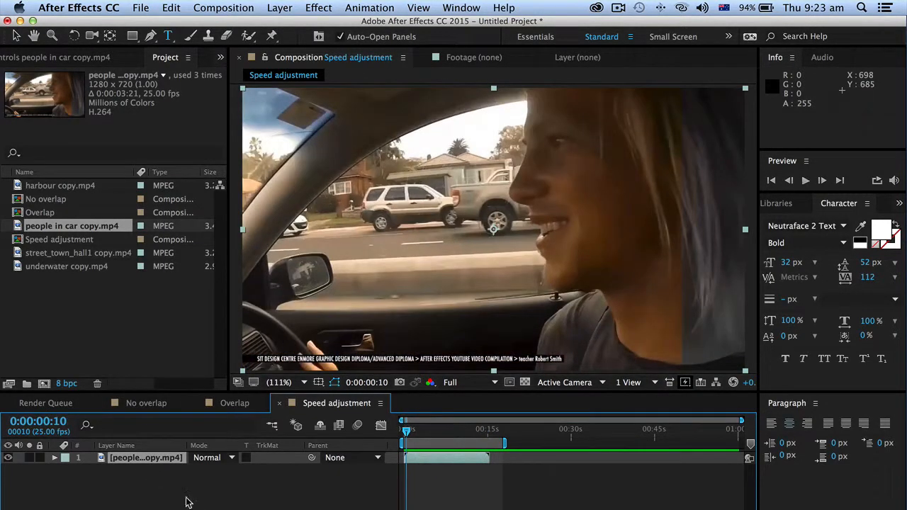
Step: Review the Time Stretch settings of the people in car layer and close them
left_click(155, 459)
left_click(280, 8)
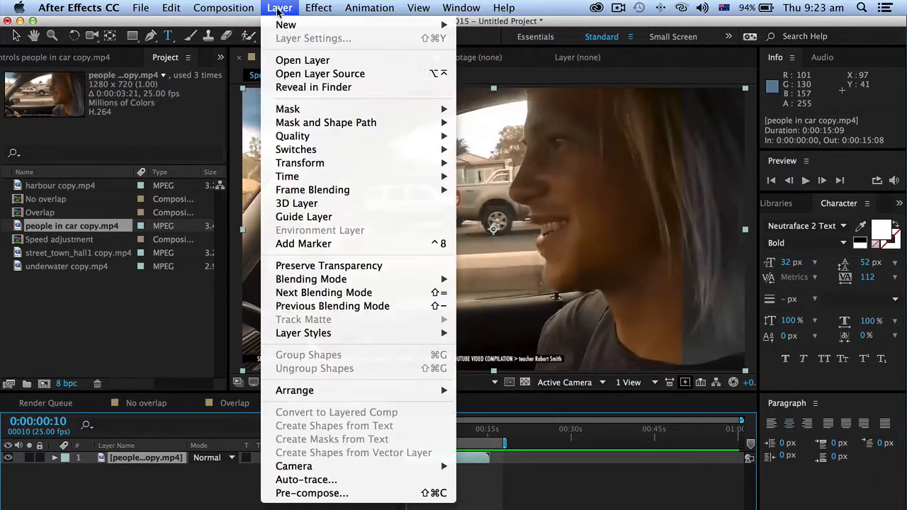
mouse_move(298, 176)
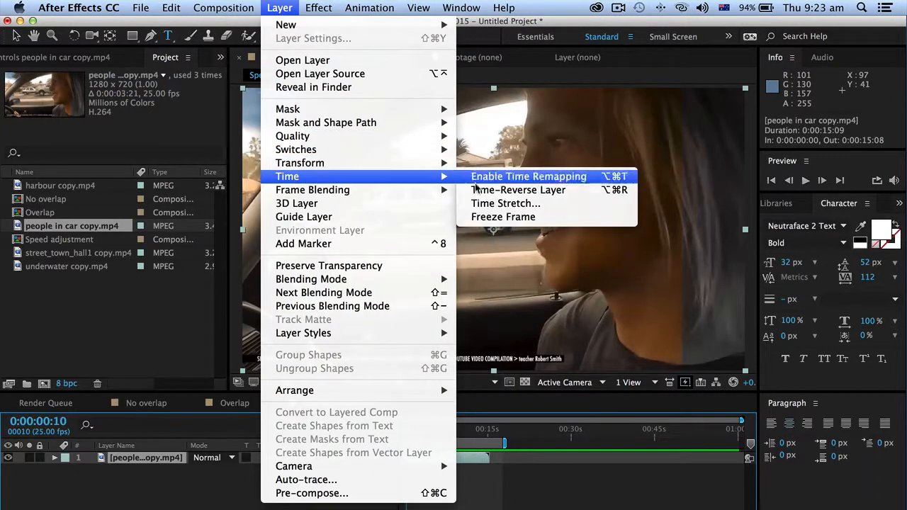
left_click(505, 203)
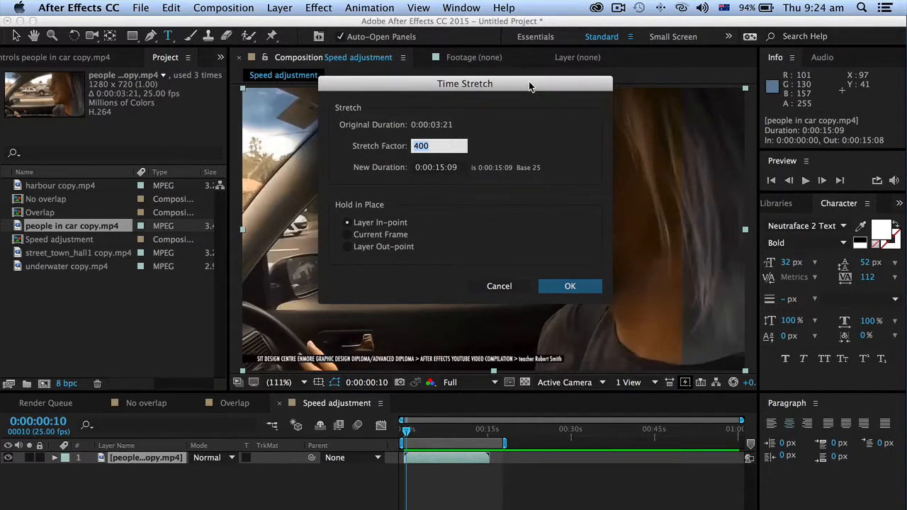
left_click(587, 293)
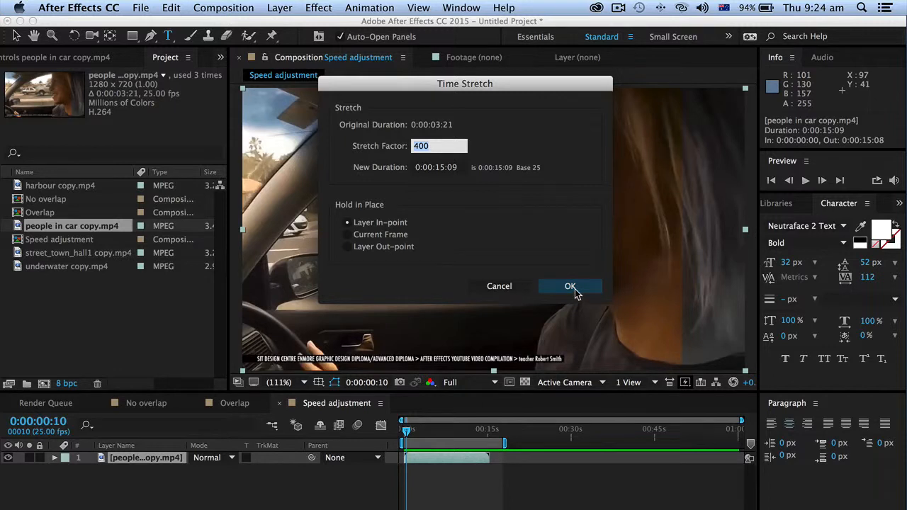